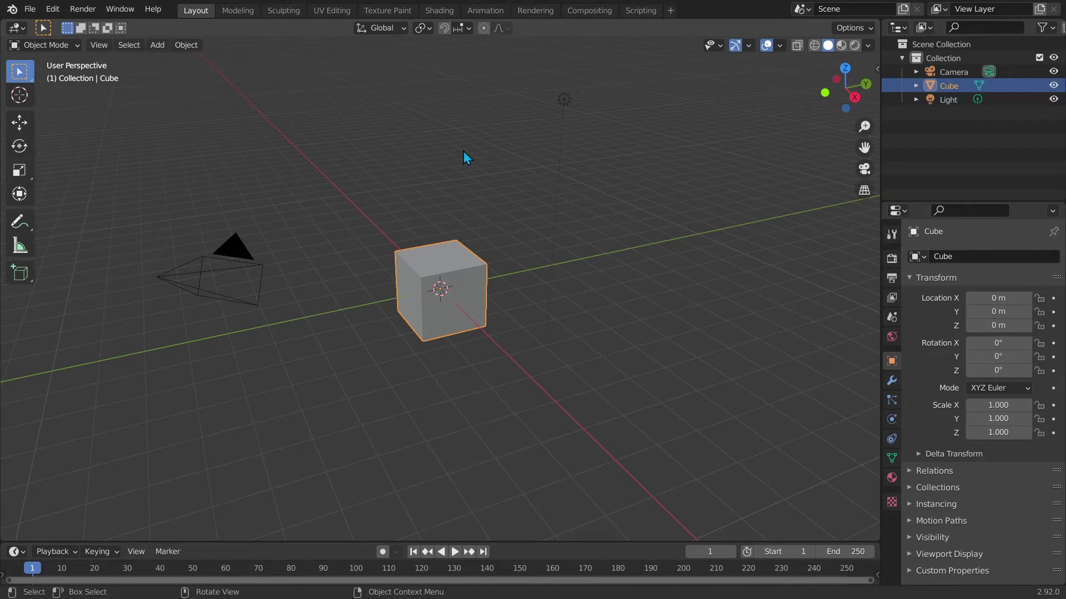
# Turn the Outliner area into a Preferences editor, collapse the Properties and Timeline areas, and widen it to nearly half the window
pyautogui.click(898, 28)
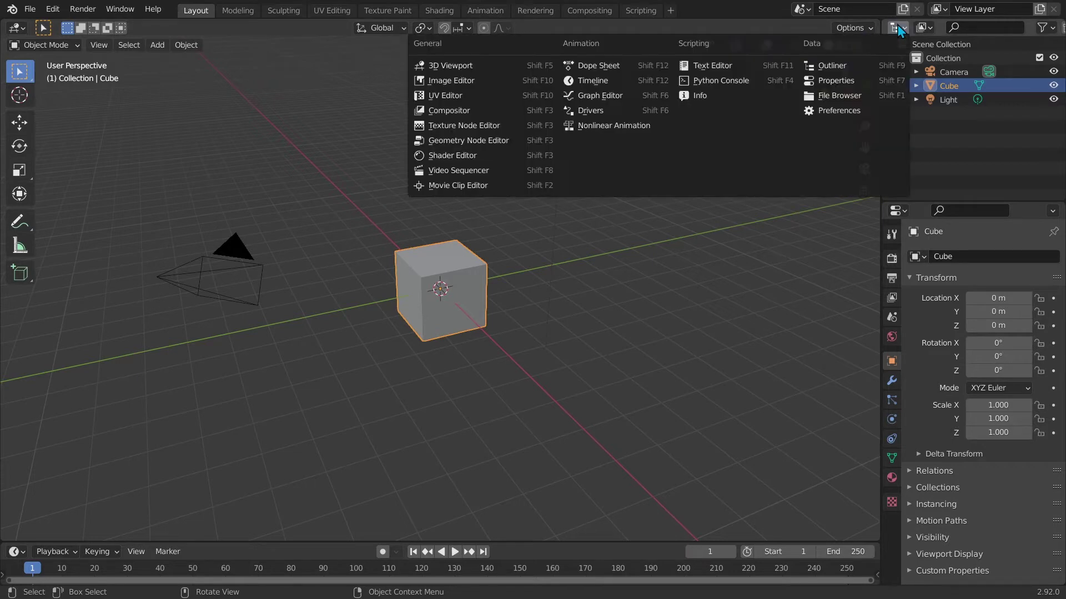
pyautogui.click(838, 110)
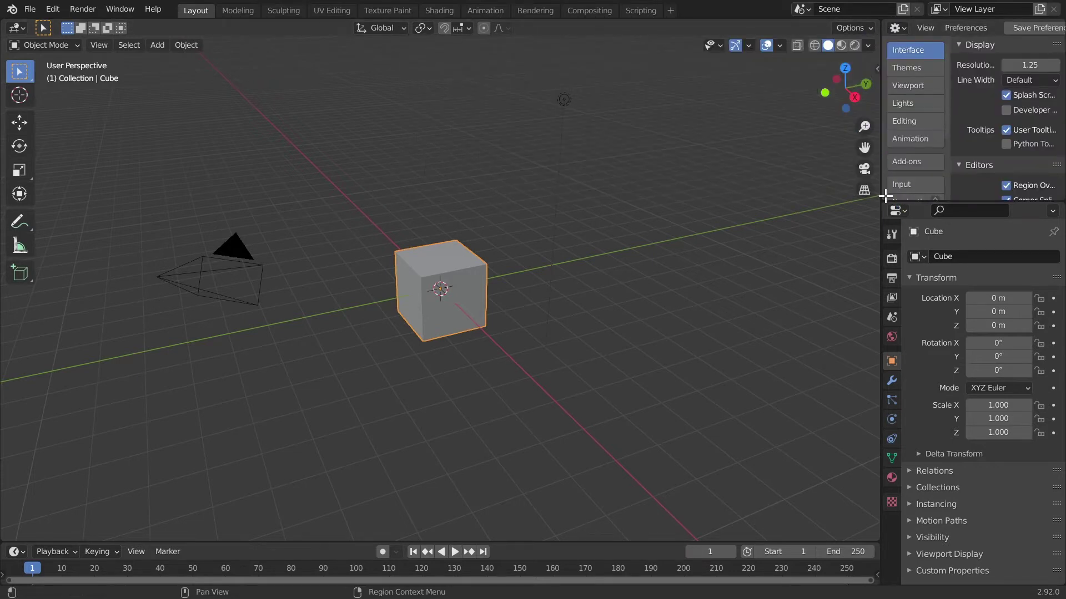
pyautogui.moveTo(885, 196); pyautogui.dragTo(890, 457)
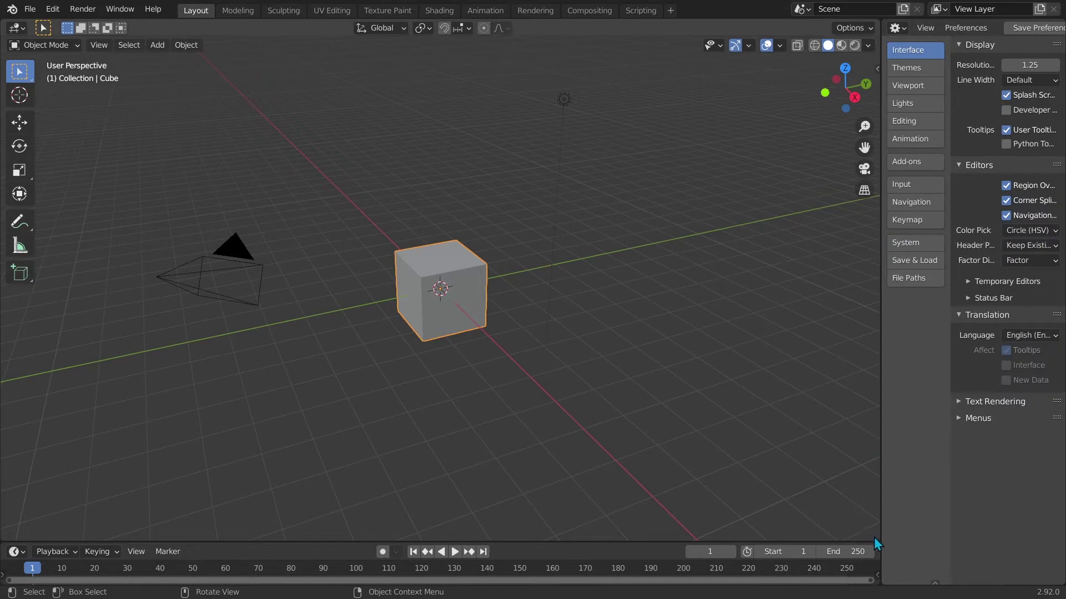
pyautogui.moveTo(875, 535); pyautogui.dragTo(876, 552)
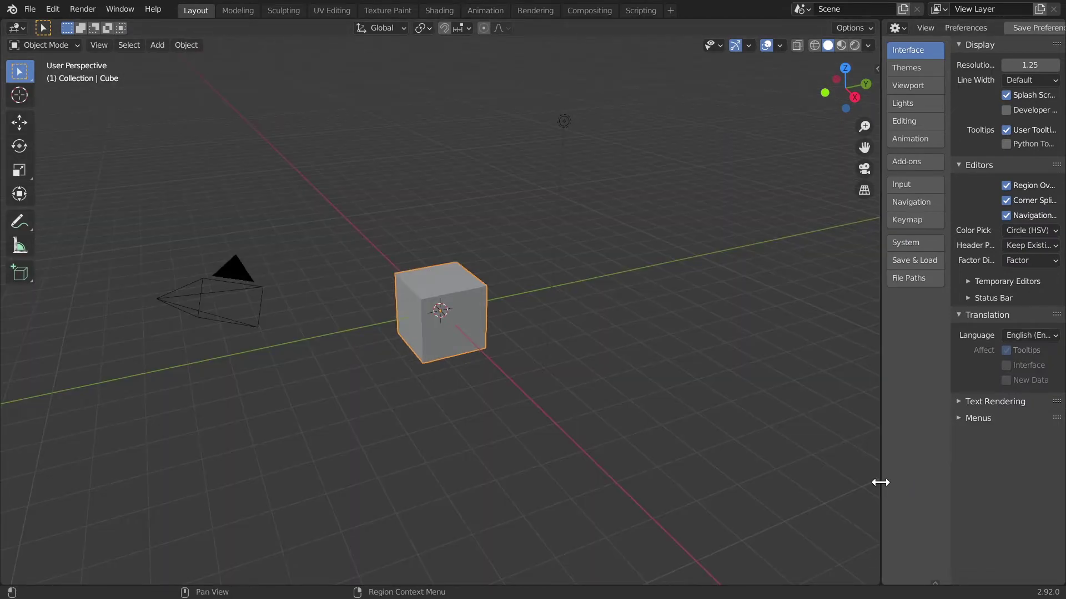
pyautogui.moveTo(880, 483); pyautogui.dragTo(606, 433)
pyautogui.click(99, 45)
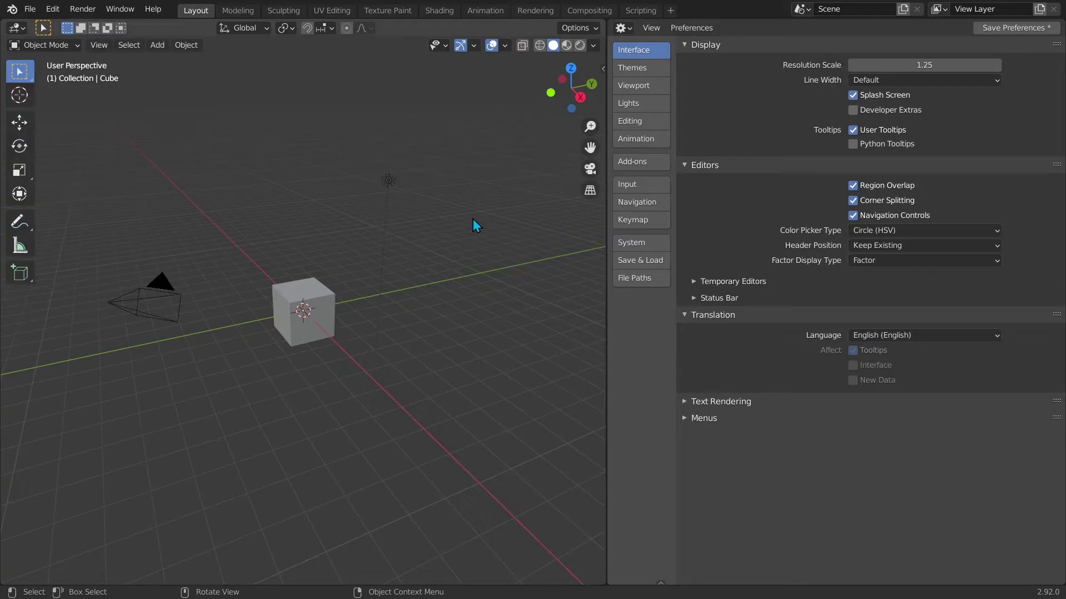
# Show the Input preferences and try out the Emulate 3 Button Mouse option
pyautogui.click(638, 184)
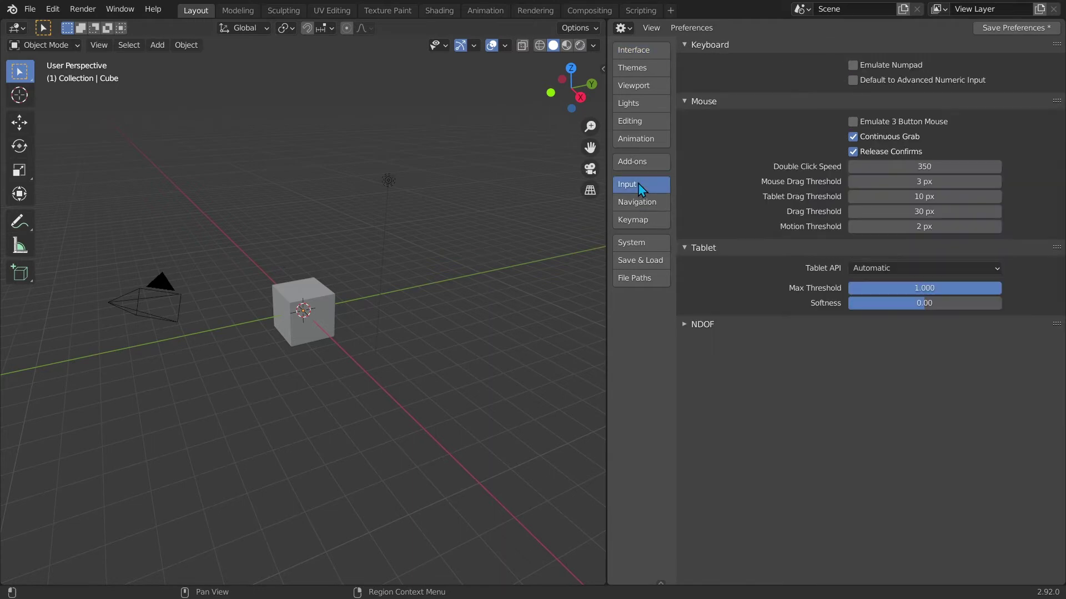
pyautogui.click(852, 122)
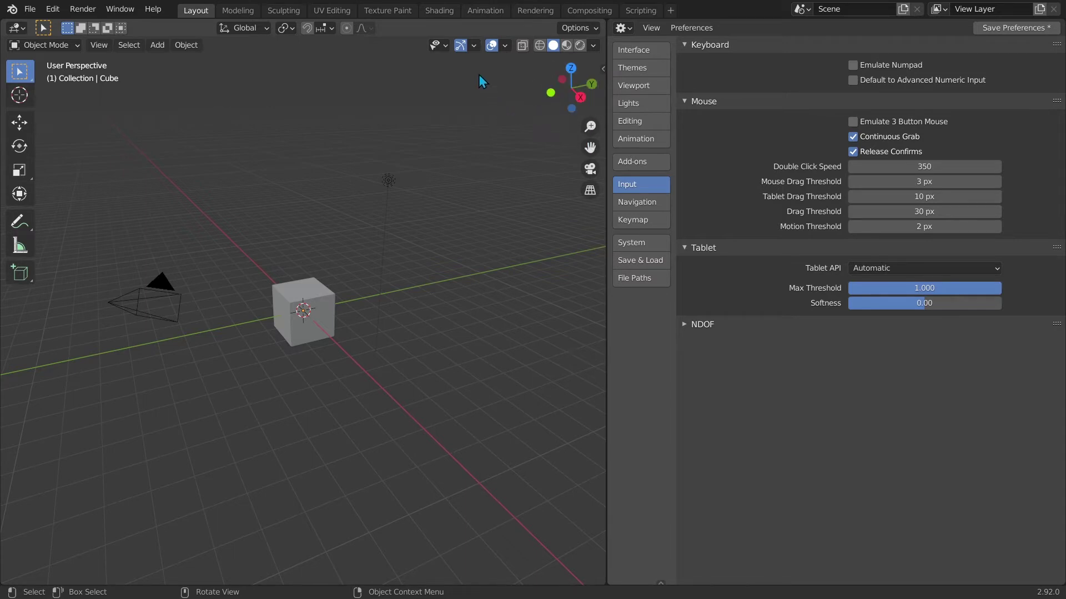
# Hide the Navigate gizmo in the 3D viewport and show it again
pyautogui.click(473, 46)
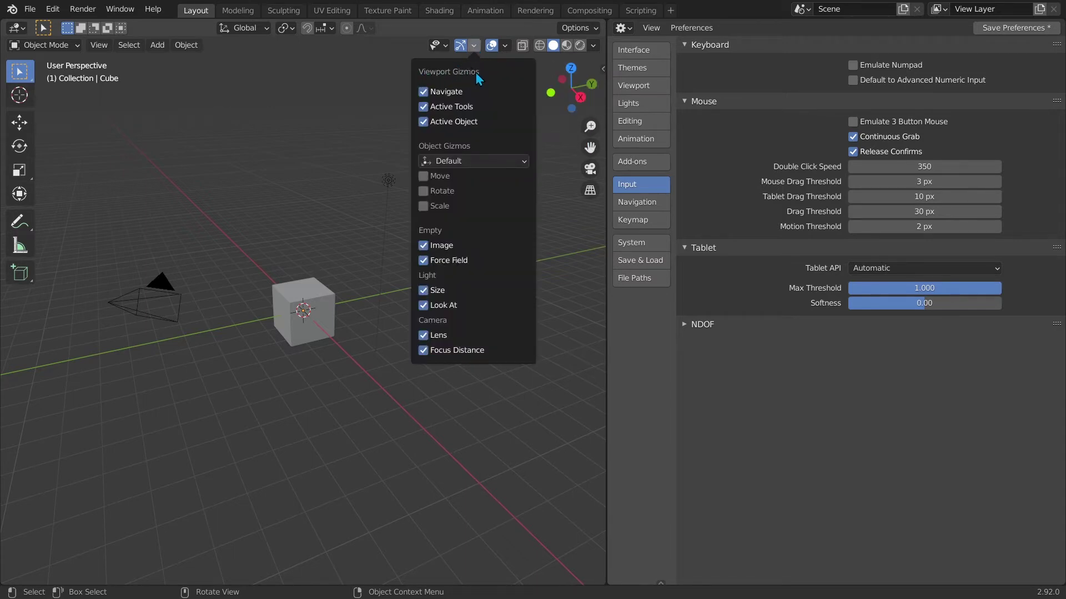
pyautogui.click(424, 92)
pyautogui.click(423, 92)
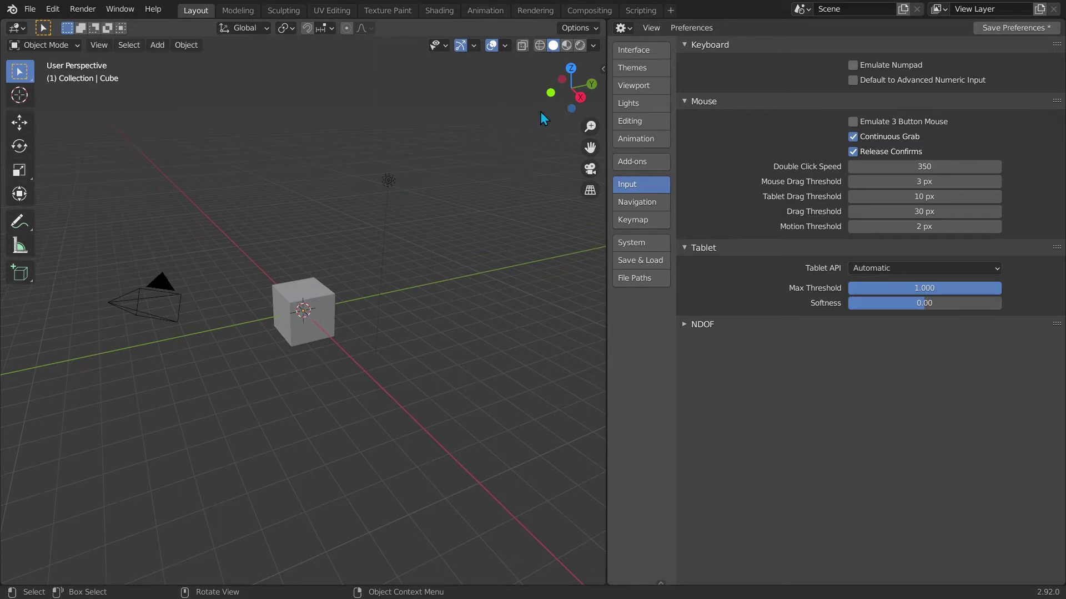
# Align the 3D view to the top and to the front with the navigation gizmo, and flip between opposite sides
pyautogui.click(570, 68)
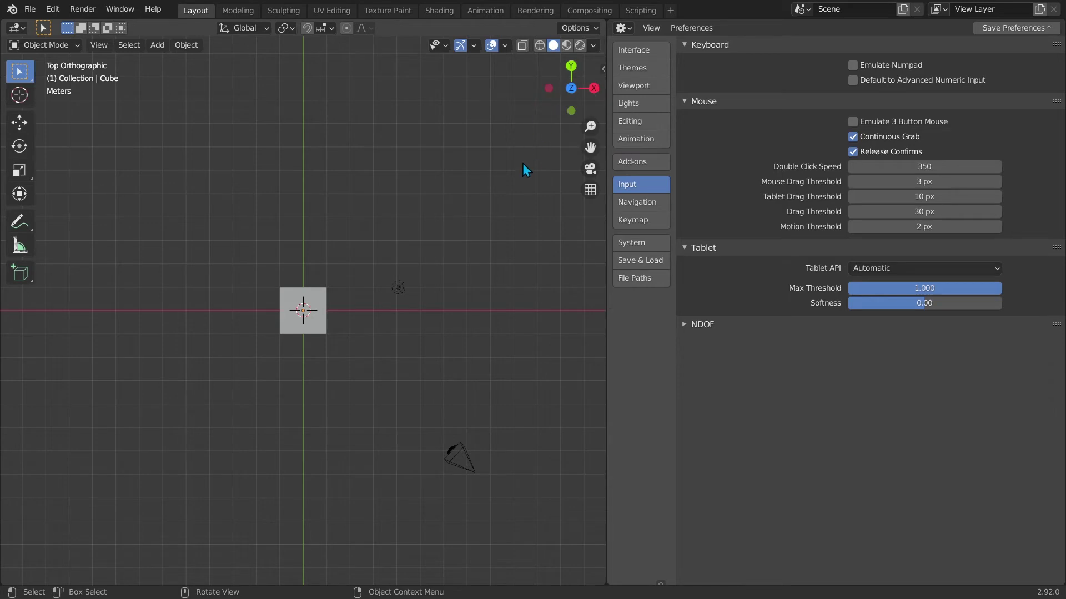
pyautogui.click(571, 110)
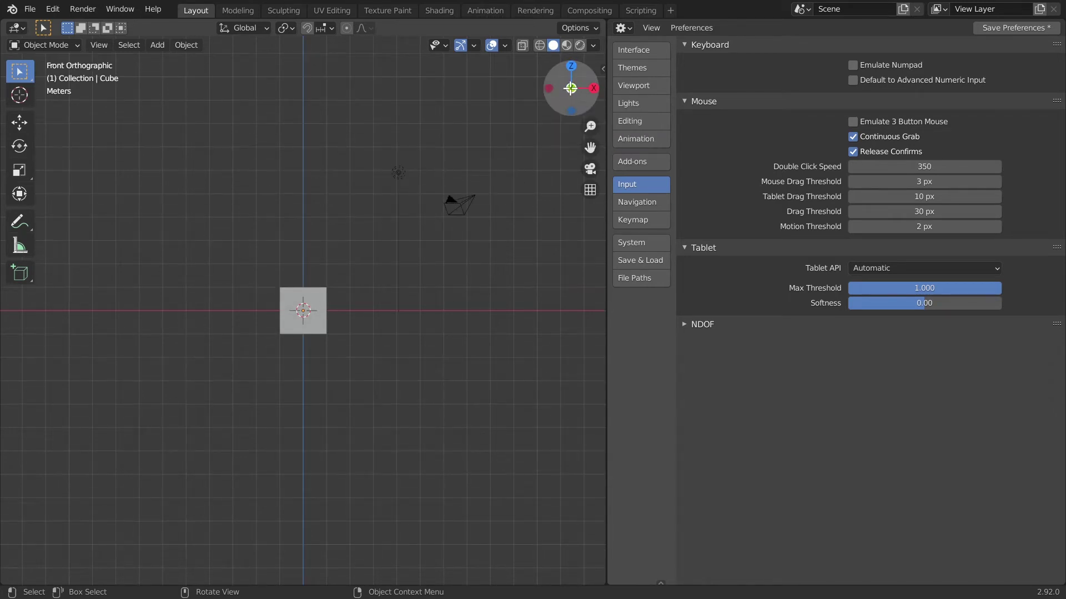
pyautogui.click(571, 88)
pyautogui.click(571, 88)
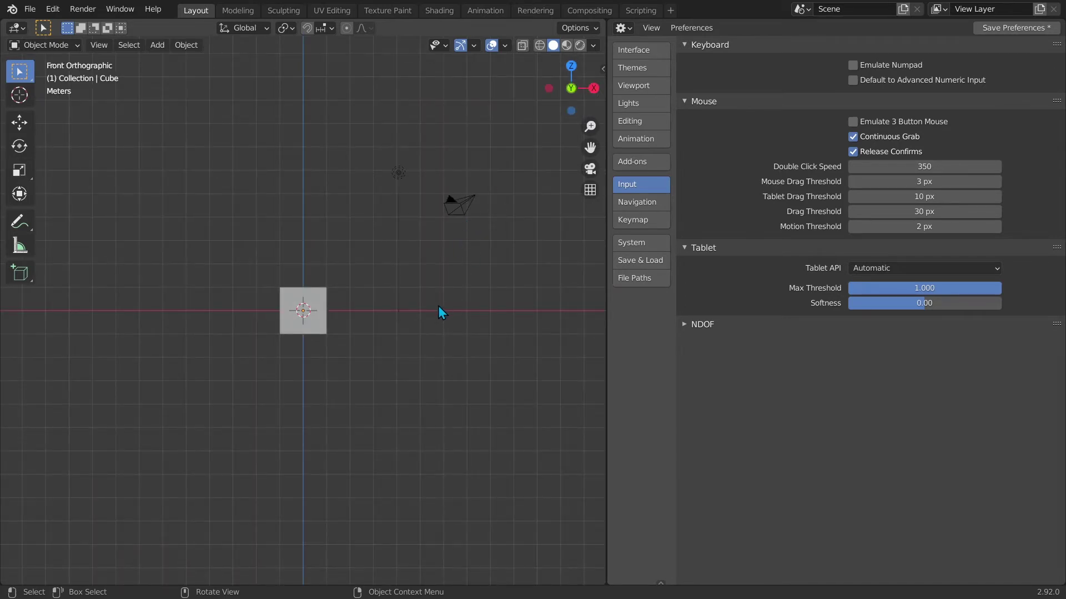
# Look at the cube from the top and from directly below in orthographic view
pyautogui.press('KP_7')
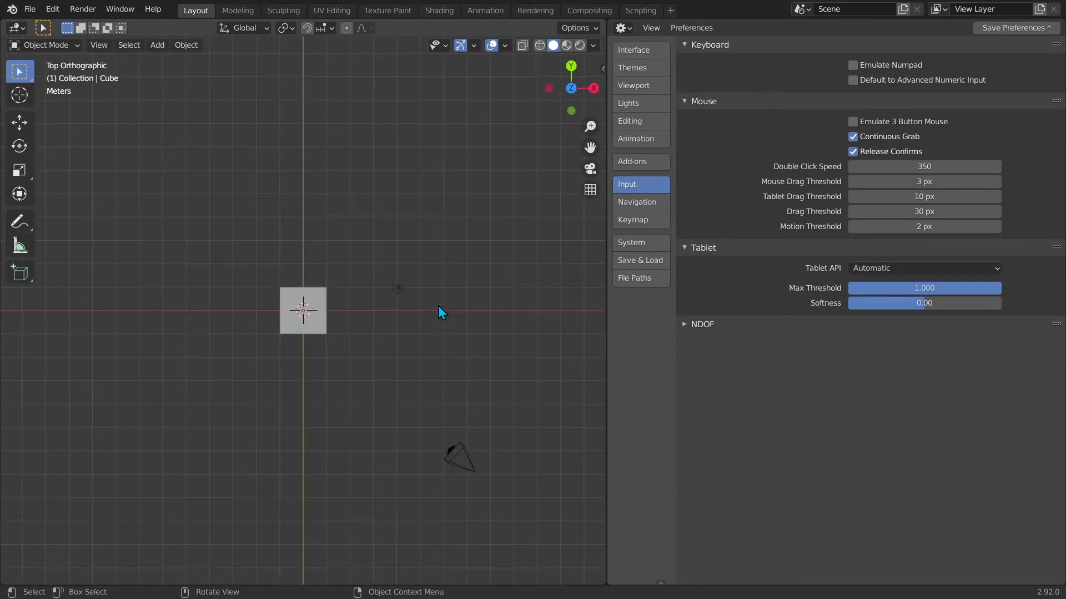
pyautogui.press('ctrl')
pyautogui.press('ctrl+KP_7')
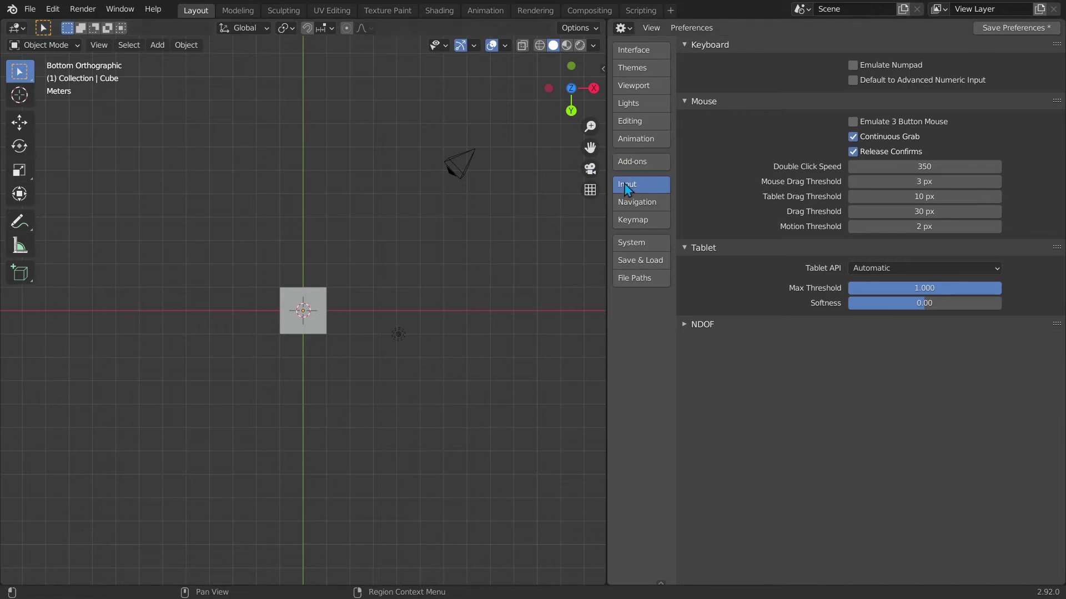
# Enable Auto Perspective in the Navigation preferences, comparing how the 3D view orbits before and after
pyautogui.click(634, 204)
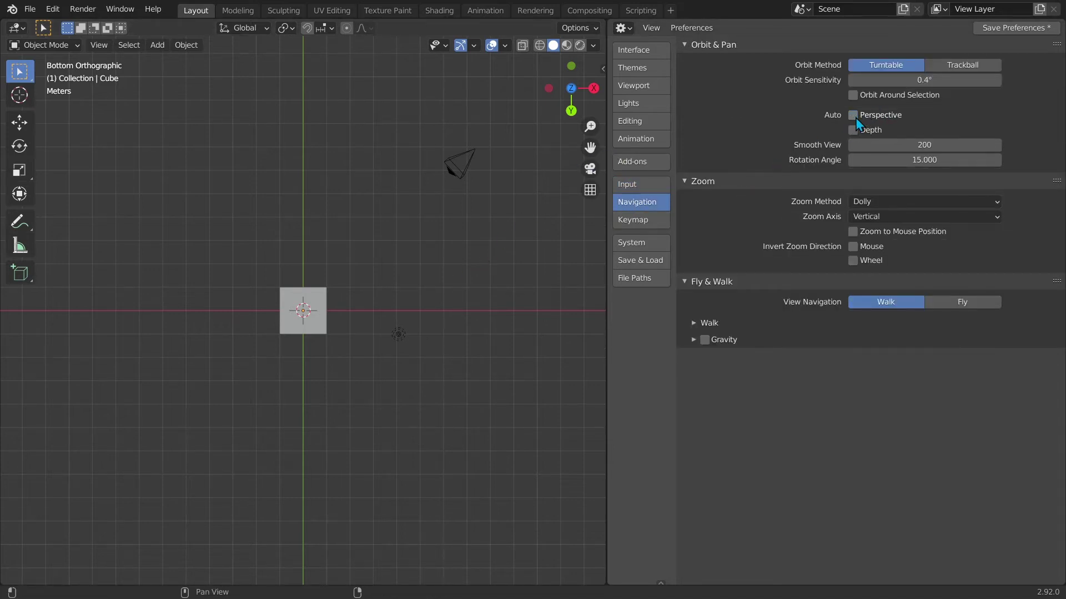
pyautogui.moveTo(391, 260); pyautogui.dragTo(355, 349, button='middle')
pyautogui.click(580, 101)
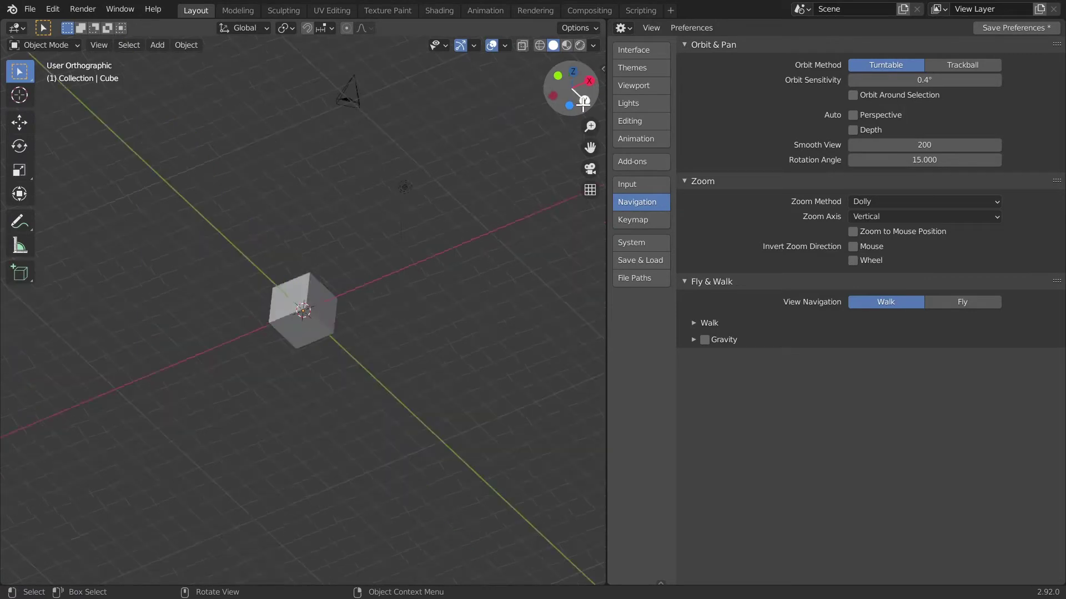
pyautogui.click(852, 115)
pyautogui.moveTo(600, 206); pyautogui.dragTo(393, 291, button='middle')
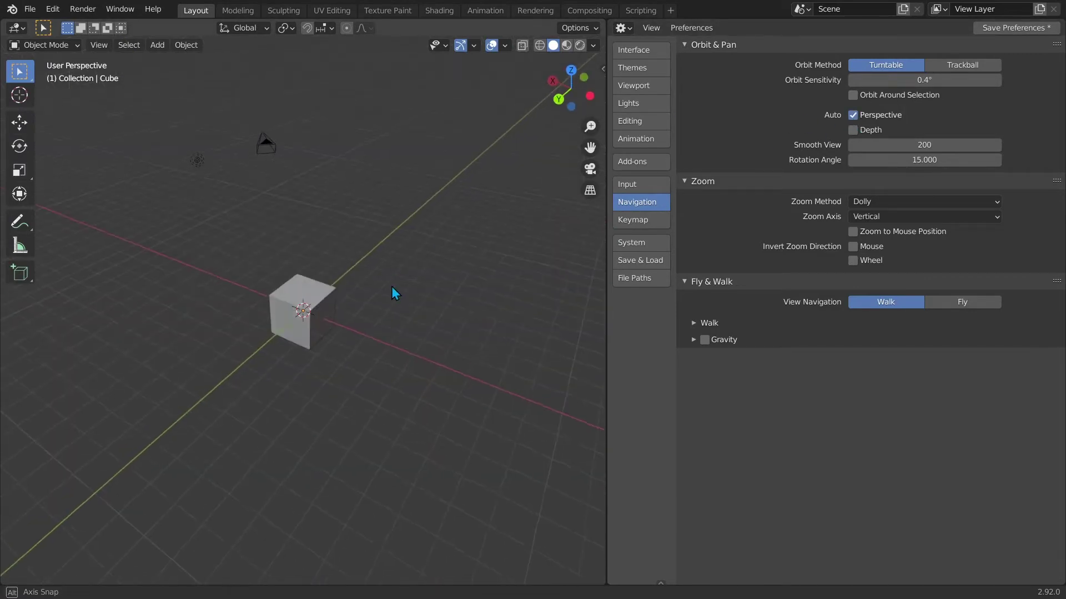
# Try the front and left views with Auto Perspective disabled, and enable the option again
pyautogui.click(870, 117)
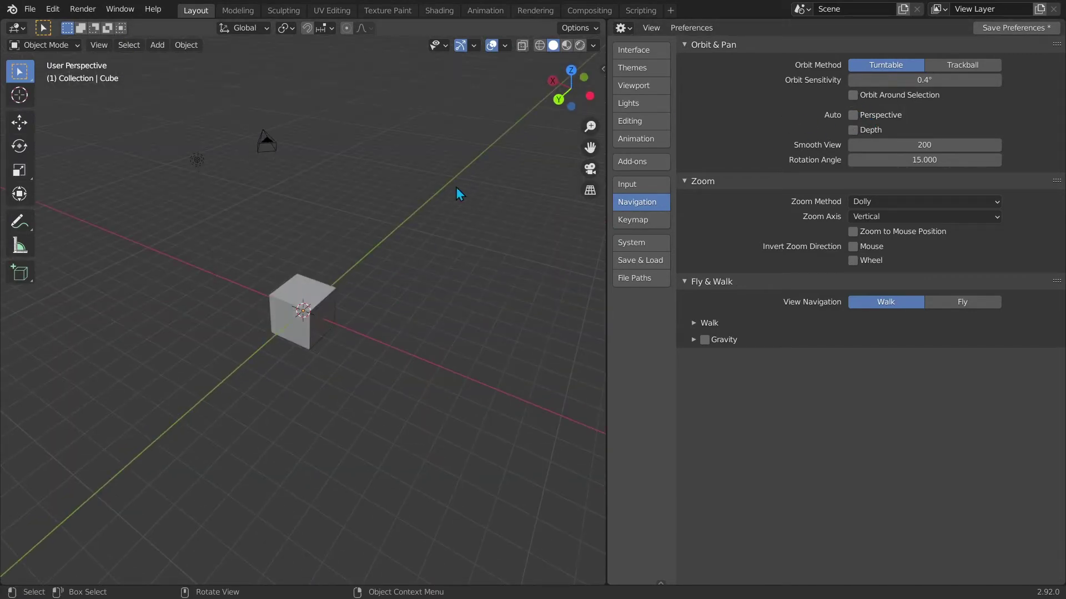
pyautogui.press('KP_1')
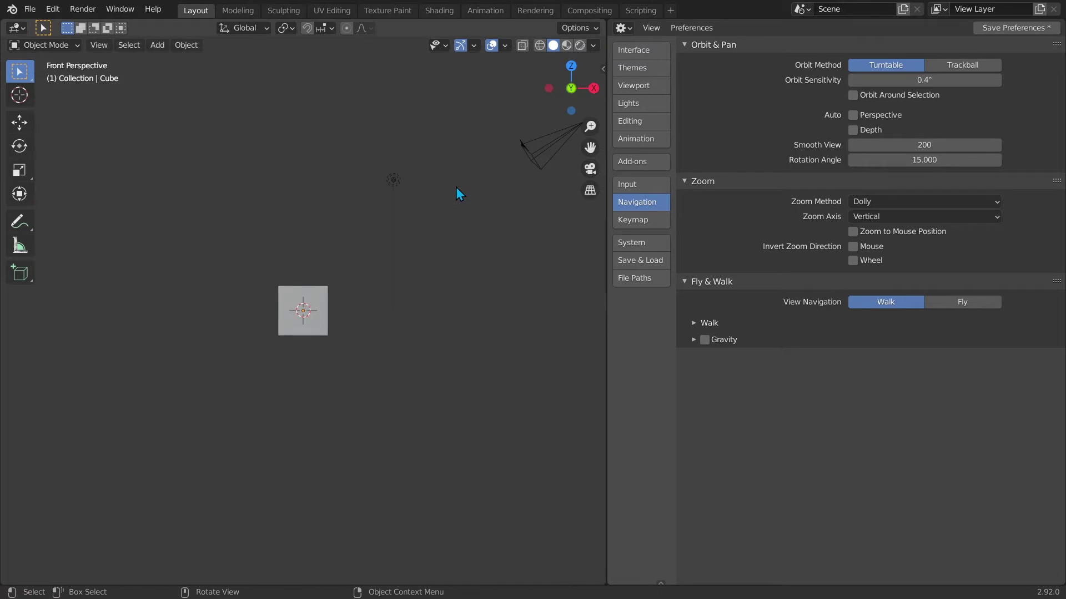
pyautogui.click(548, 88)
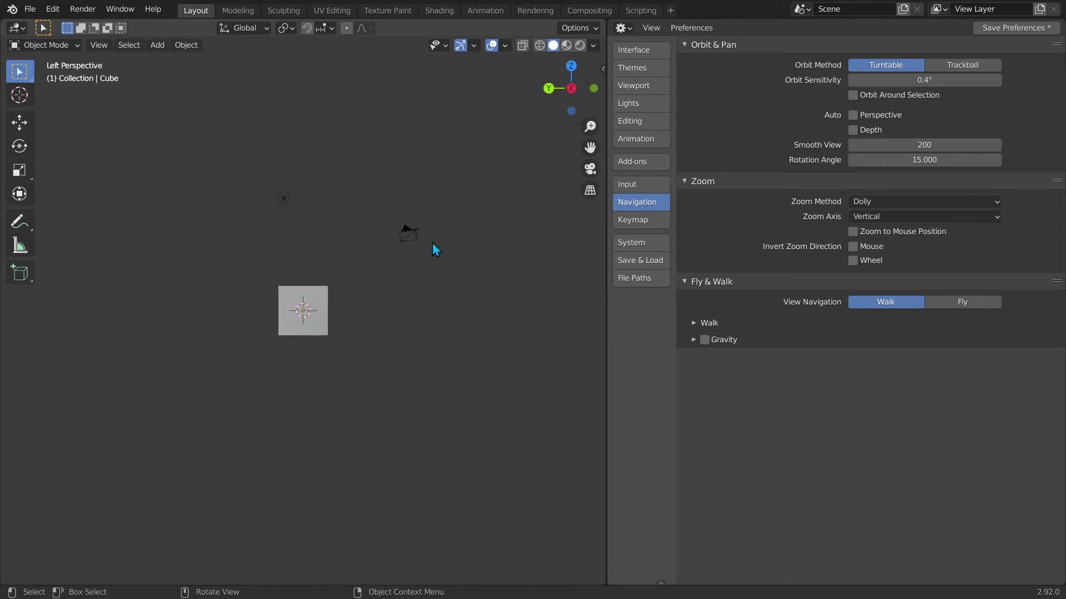
pyautogui.scroll(7, 375, 302)
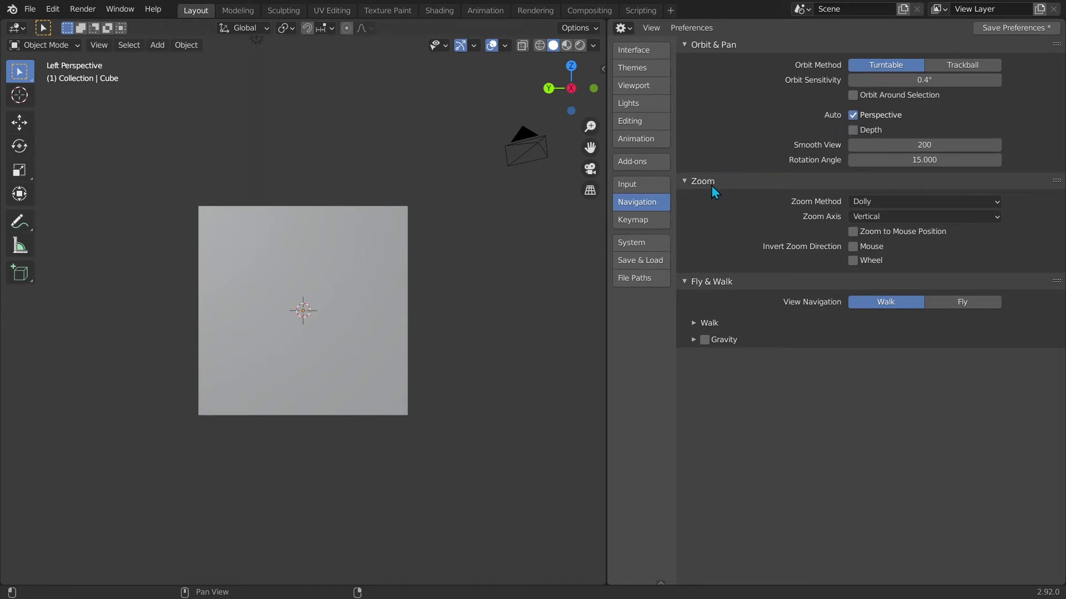
# Set Smooth View to 1000 and test the view transition by switching the viewport to other sides, ending at the top
pyautogui.click(937, 145)
pyautogui.write('1000')
pyautogui.press('Return')
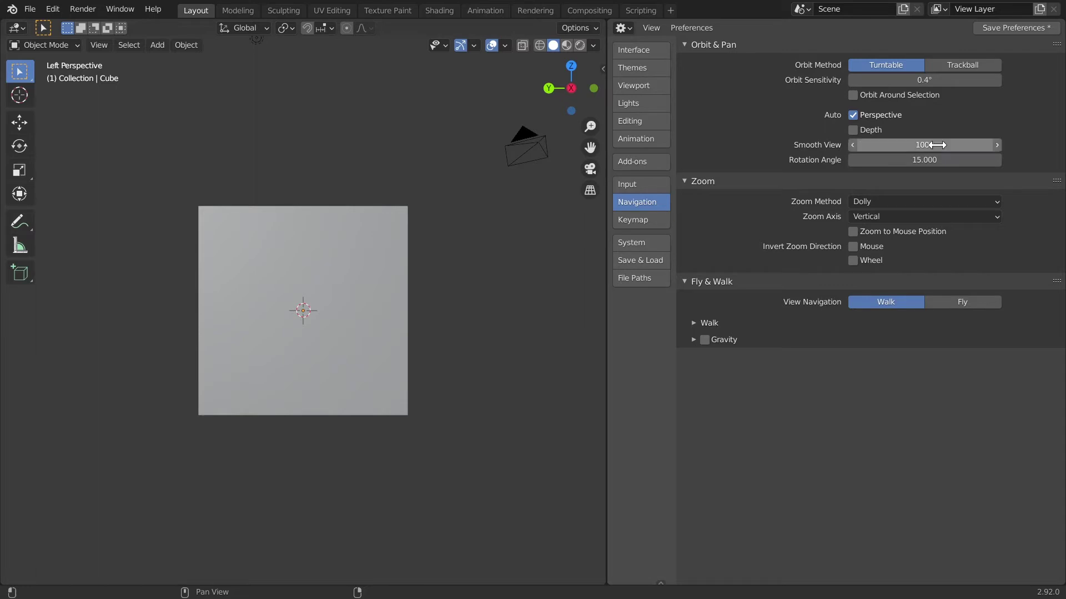
pyautogui.click(549, 89)
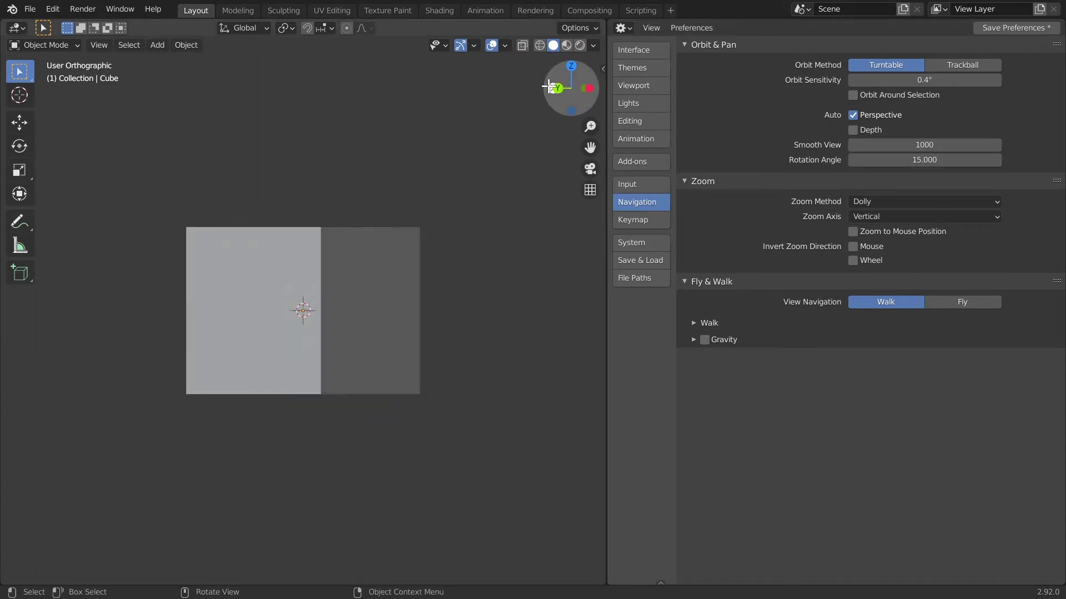
pyautogui.click(568, 71)
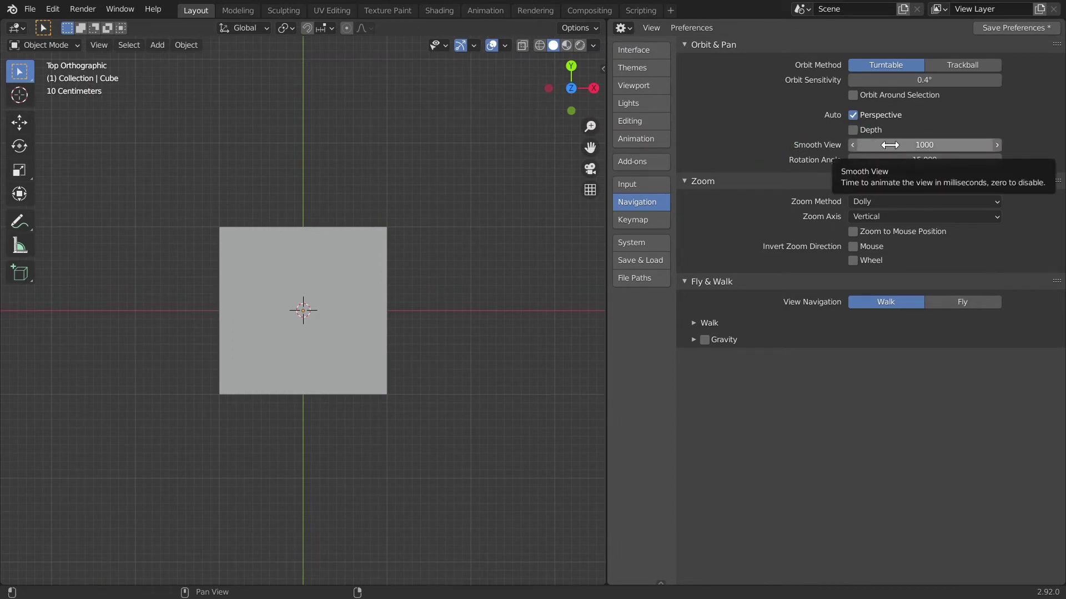
# Reset Smooth View to its default of 200
pyautogui.press('BackSpace')
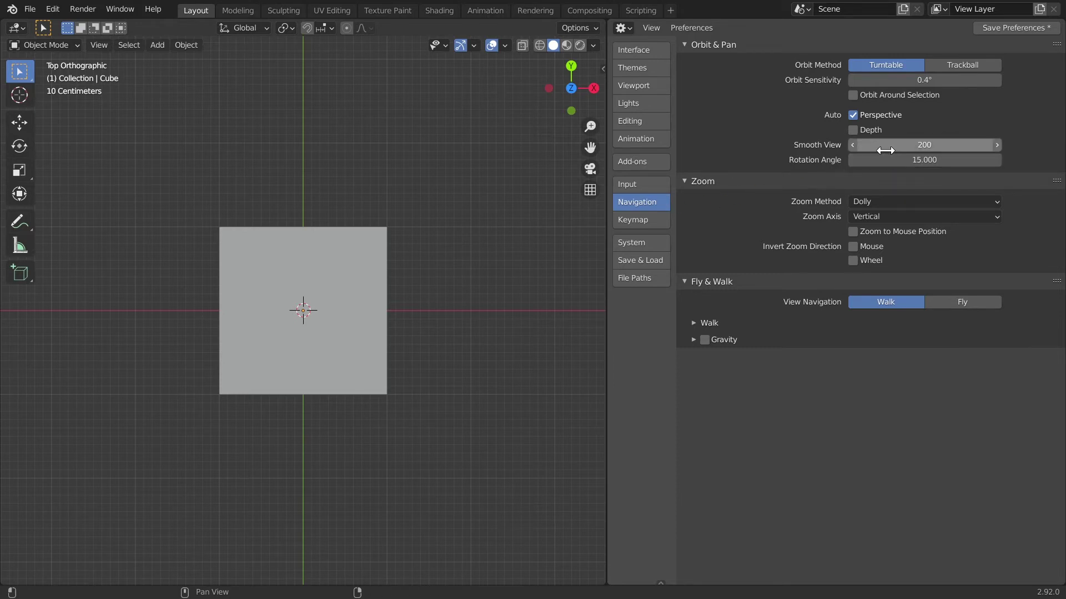
pyautogui.rightClick(891, 146)
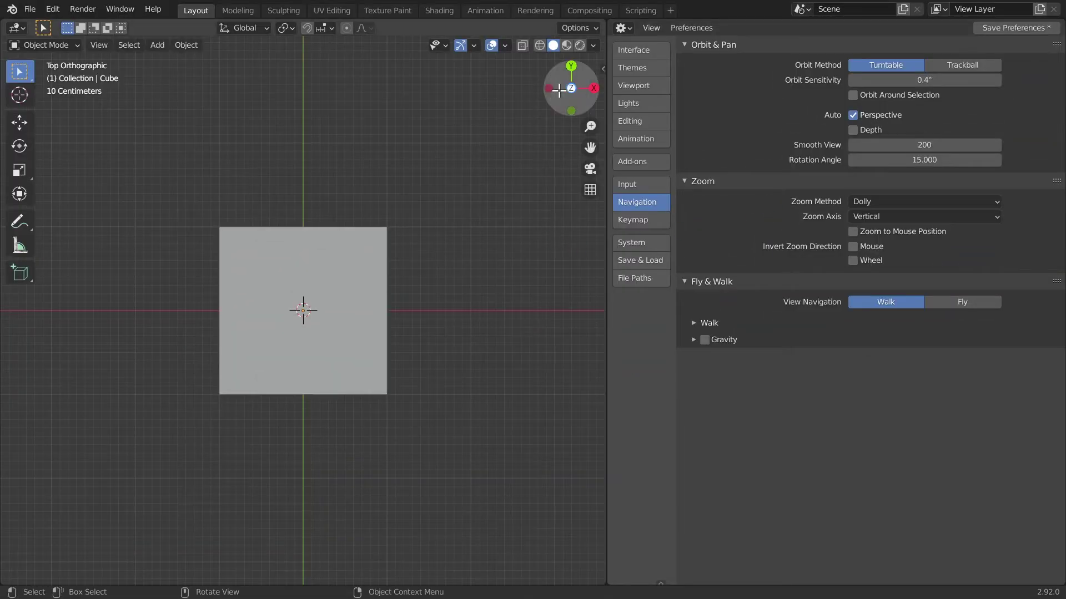
# Orbit freely around the cube, alternating between the navigation gizmo and direct viewport rotation
pyautogui.moveTo(566, 87)
pyautogui.mouseDown()
pyautogui.moveTo(580, 75)
pyautogui.moveTo(566, 103)
pyautogui.moveTo(545, 90)
pyautogui.mouseUp()
pyautogui.moveTo(423, 158); pyautogui.dragTo(441, 213, button='middle')
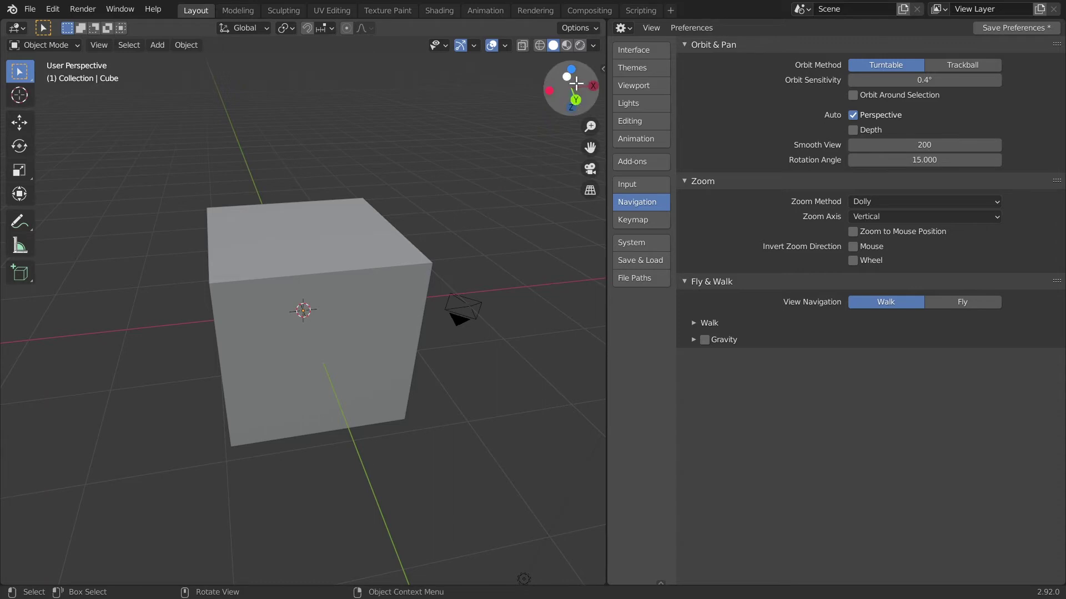
pyautogui.moveTo(571, 88); pyautogui.dragTo(499, 149)
pyautogui.moveTo(499, 149); pyautogui.dragTo(477, 148, button='middle')
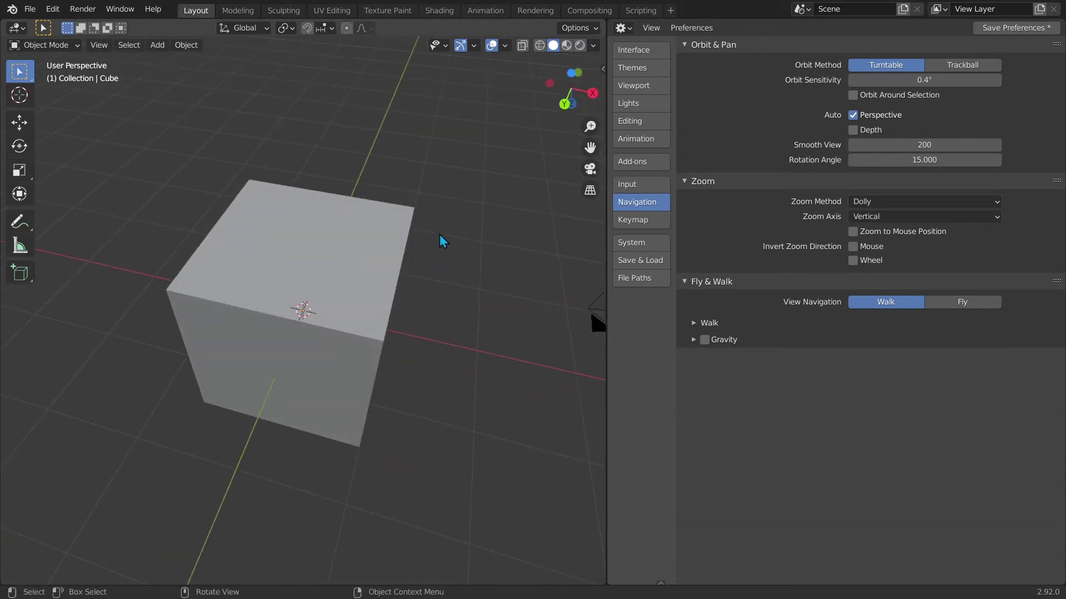
pyautogui.moveTo(438, 234)
pyautogui.mouseDown(button='middle')
pyautogui.moveTo(463, 248)
pyautogui.moveTo(457, 231)
pyautogui.mouseUp(button='middle')
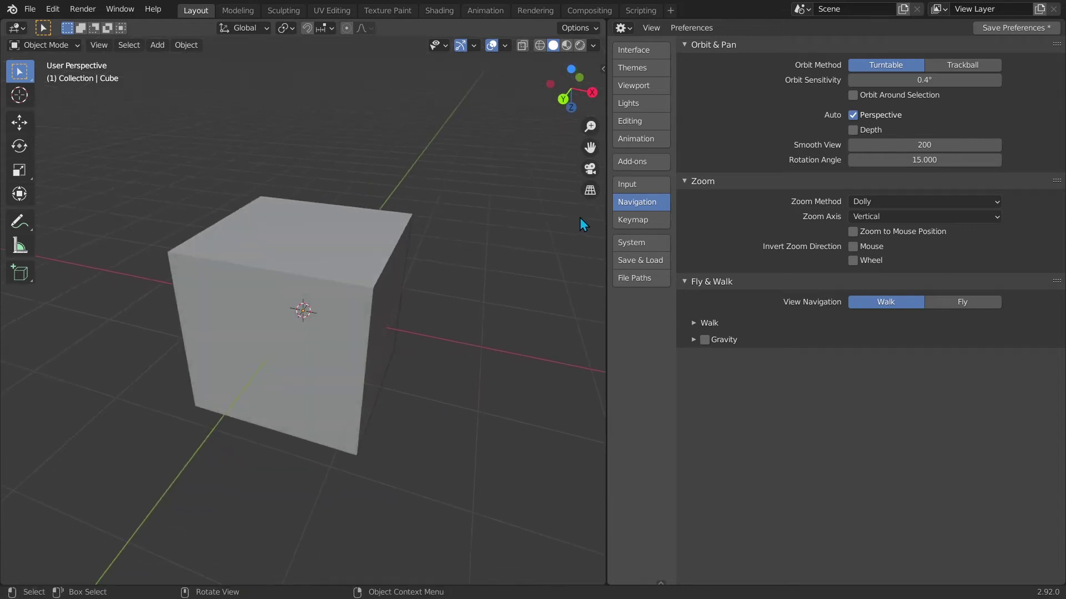
# Show the Keymap preferences and look at the available keymap presets, keeping the Blender preset
pyautogui.click(633, 220)
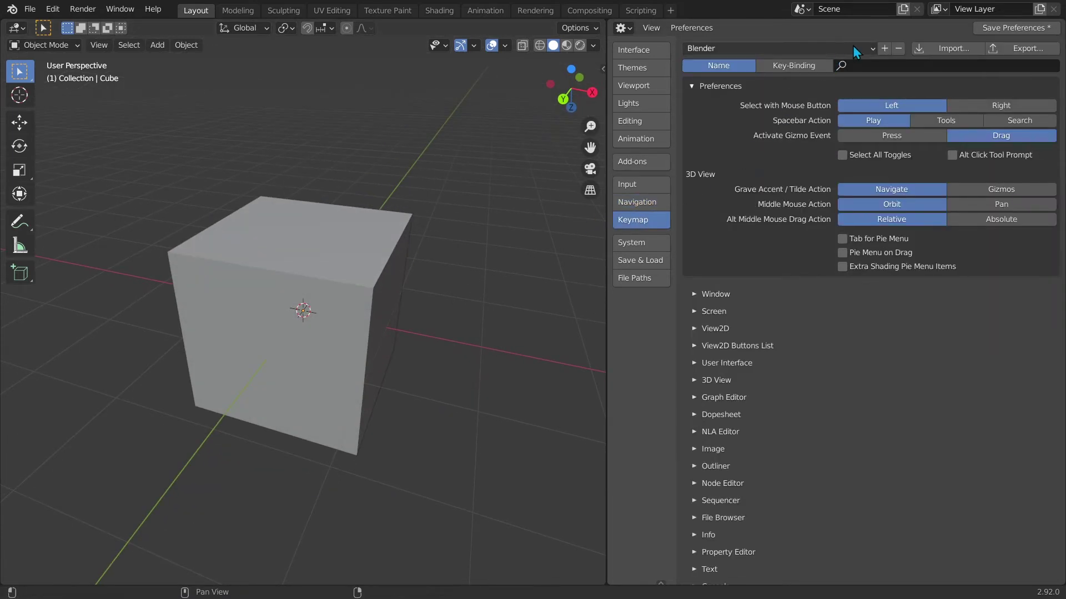
pyautogui.click(872, 49)
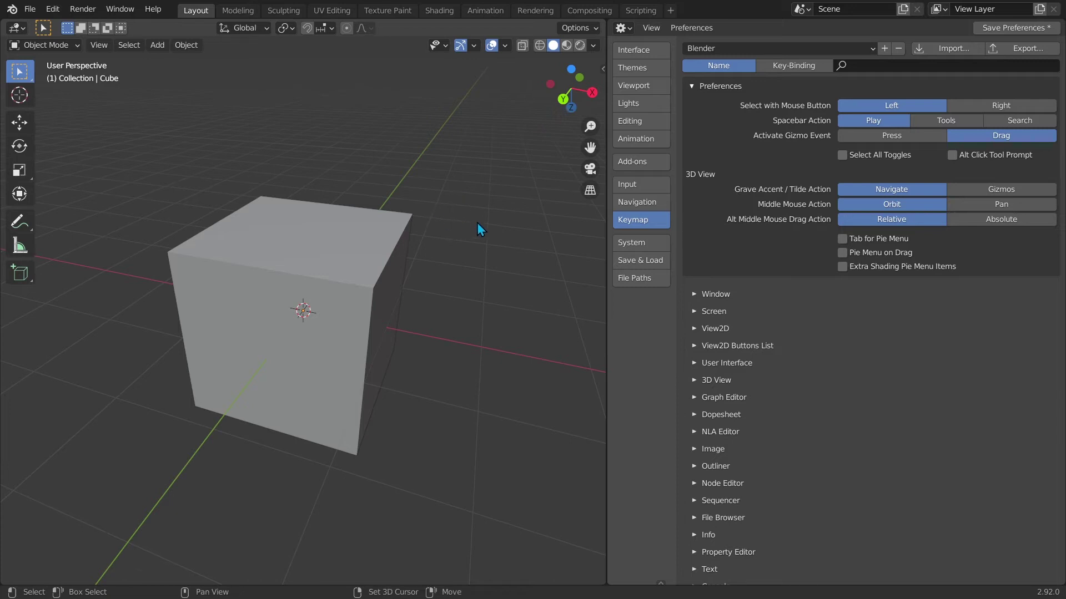
# Select the cube, frame it in the 3D viewport, and zoom and orbit close around it
pyautogui.keyDown('shift'); pyautogui.moveTo(478, 222); pyautogui.dragTo(413, 215, button='middle'); pyautogui.keyUp('shift')
pyautogui.click(290, 250)
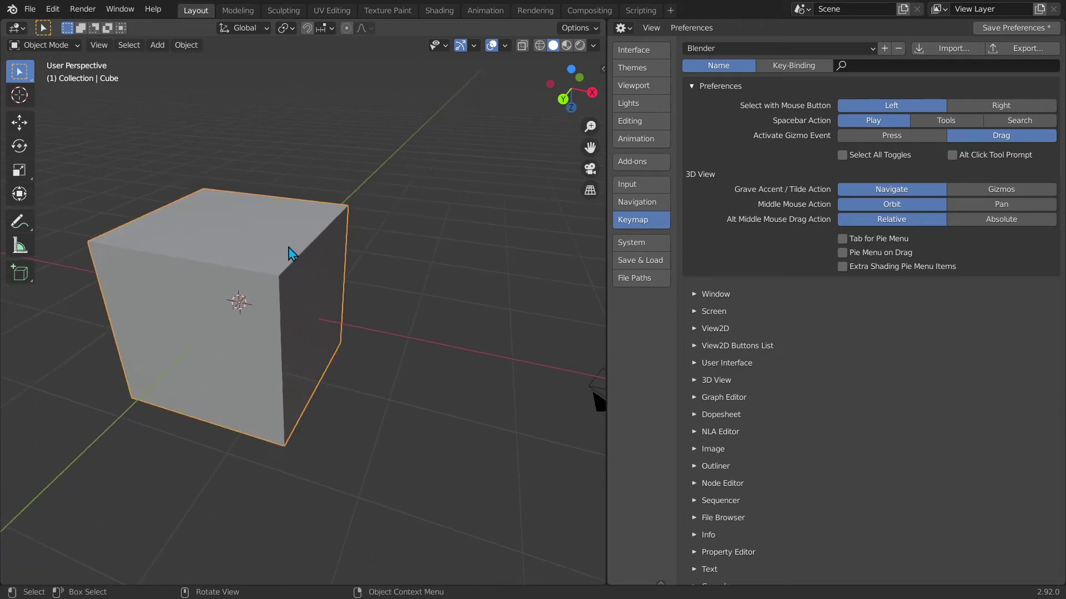
pyautogui.press('KP_Decimal')
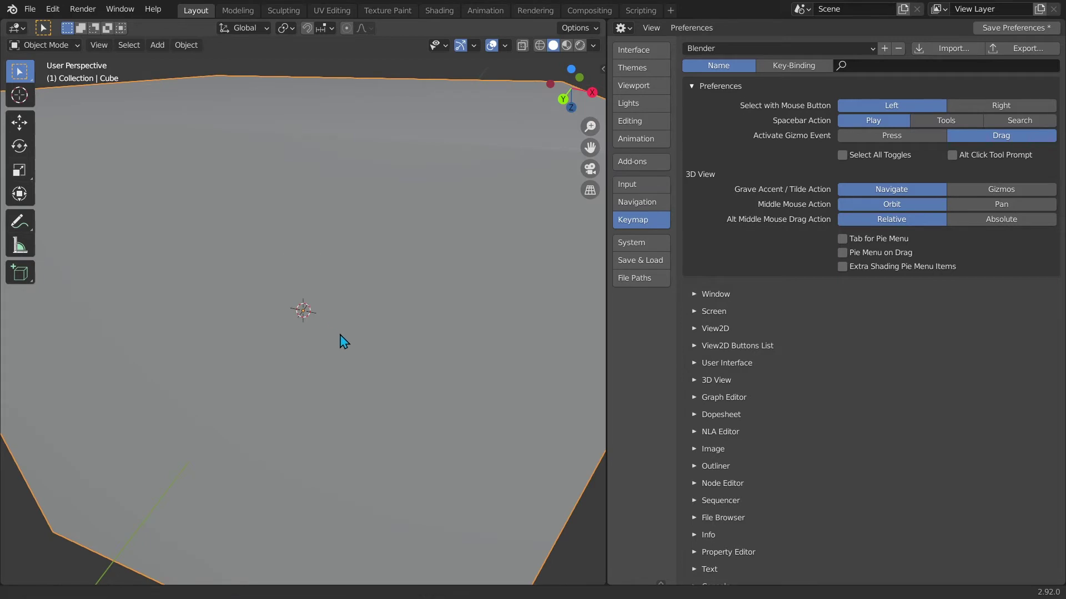
pyautogui.keyDown('ctrl'); pyautogui.moveTo(345, 341); pyautogui.dragTo(336, 136, button='middle'); pyautogui.keyUp('ctrl')
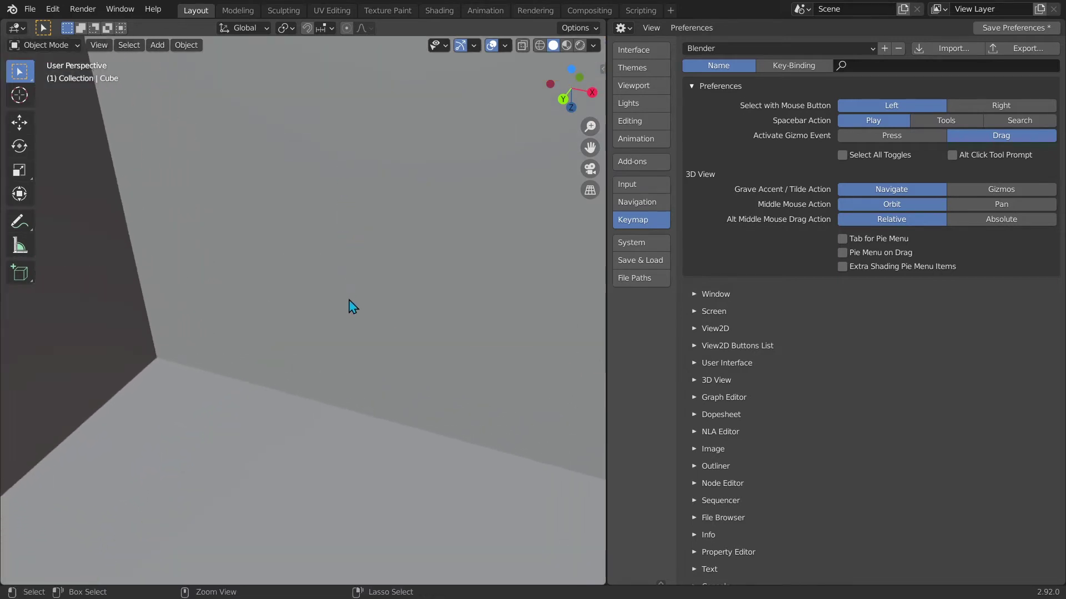
pyautogui.keyDown('ctrl'); pyautogui.moveTo(350, 374); pyautogui.dragTo(328, 262, button='middle'); pyautogui.keyUp('ctrl')
pyautogui.moveTo(329, 263); pyautogui.dragTo(491, 211, button='middle')
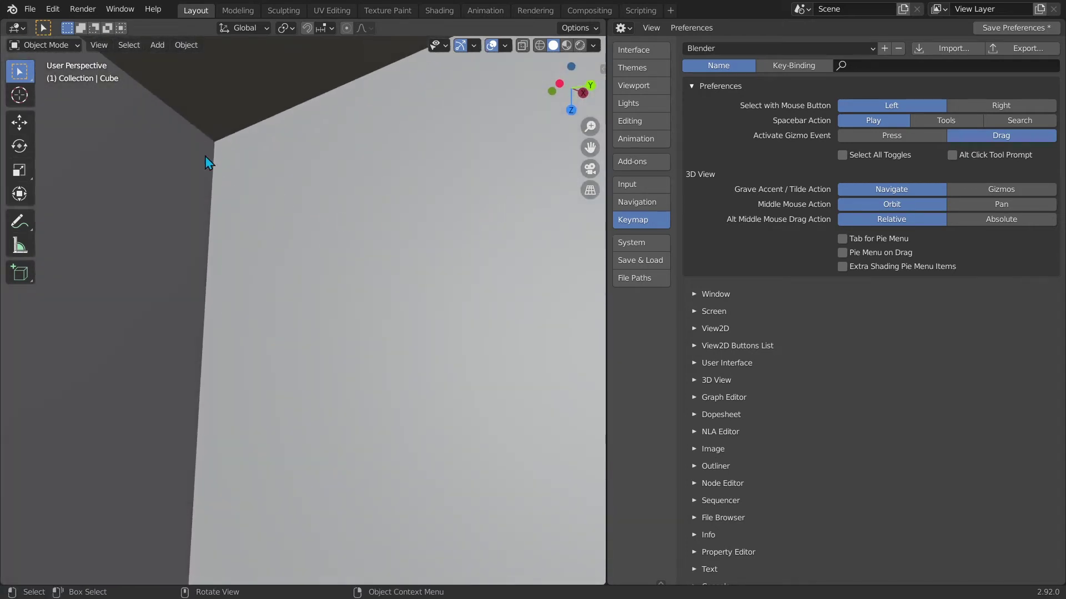
# Zoom out from the close-up and orbit until the whole cube is in view
pyautogui.scroll(-3, 194, 138)
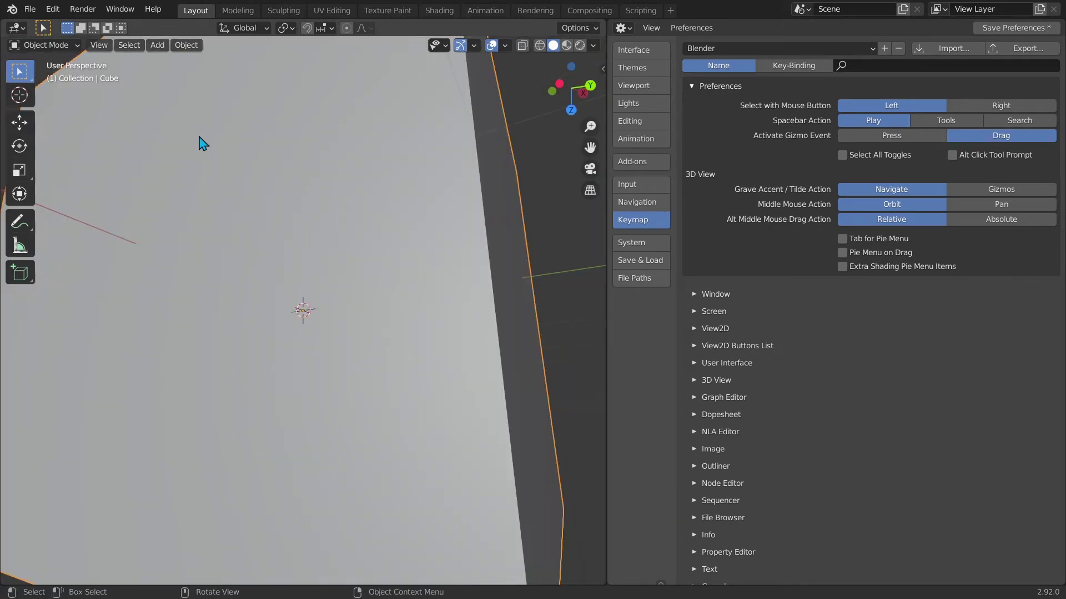
pyautogui.scroll(-4, 280, 134)
pyautogui.moveTo(326, 183); pyautogui.dragTo(516, 255, button='middle')
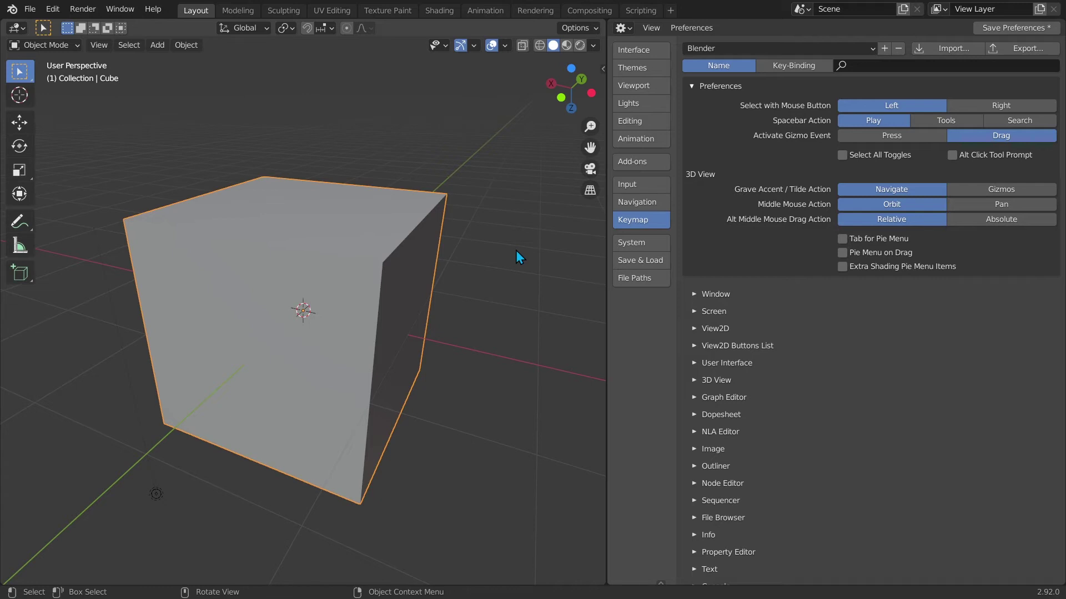
# Try an Orbit Sensitivity of 9.2° in the Navigation preferences by orbiting the cube, and restore the default of 0.4°
pyautogui.click(633, 203)
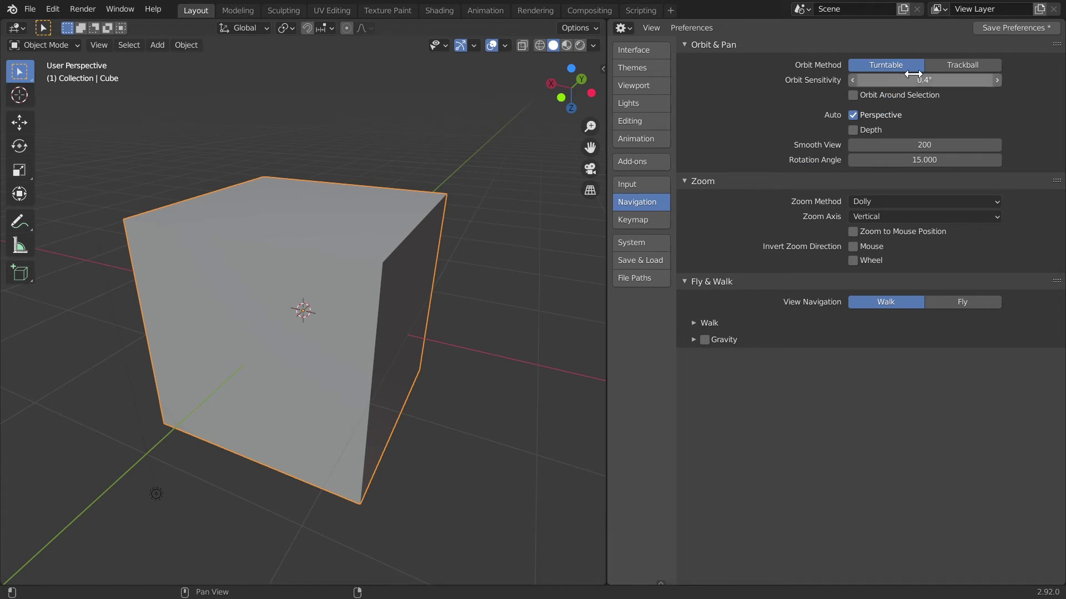
pyautogui.moveTo(910, 78); pyautogui.dragTo(933, 80)
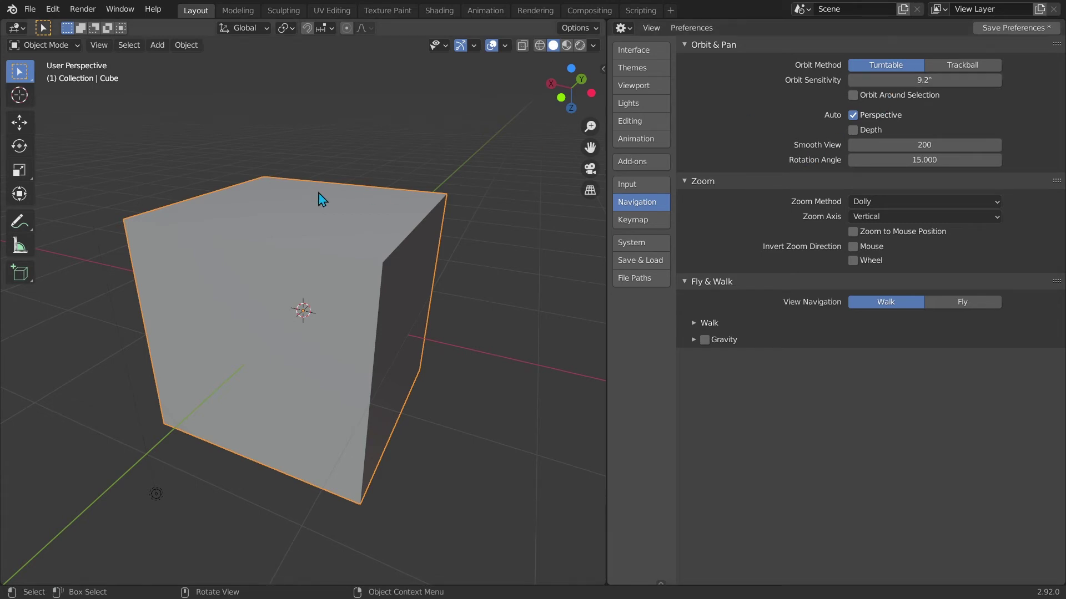
pyautogui.moveTo(322, 198); pyautogui.dragTo(284, 187, button='middle')
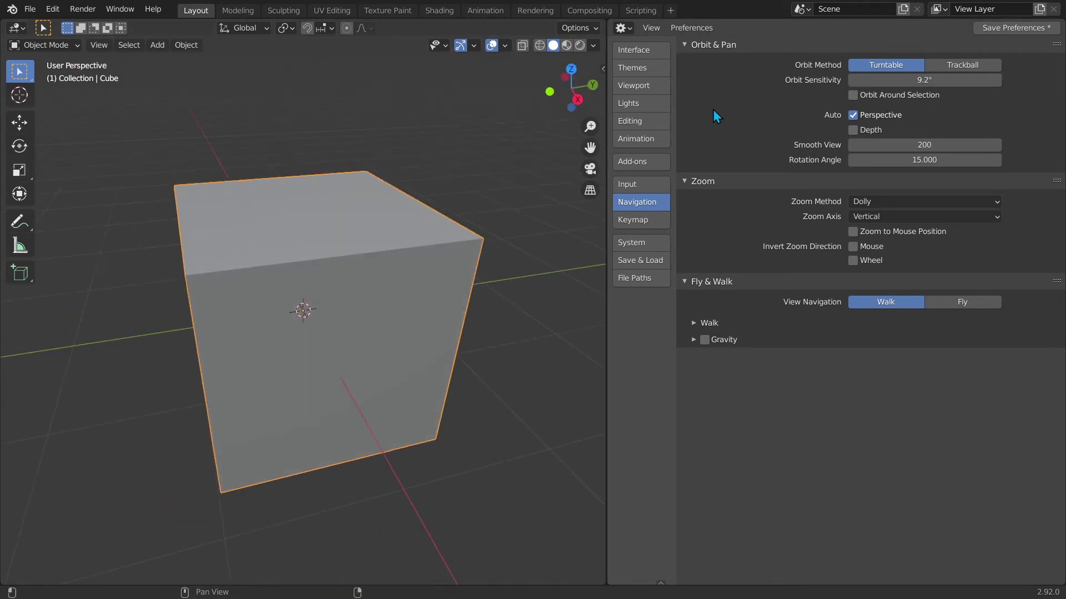
pyautogui.press('BackSpace')
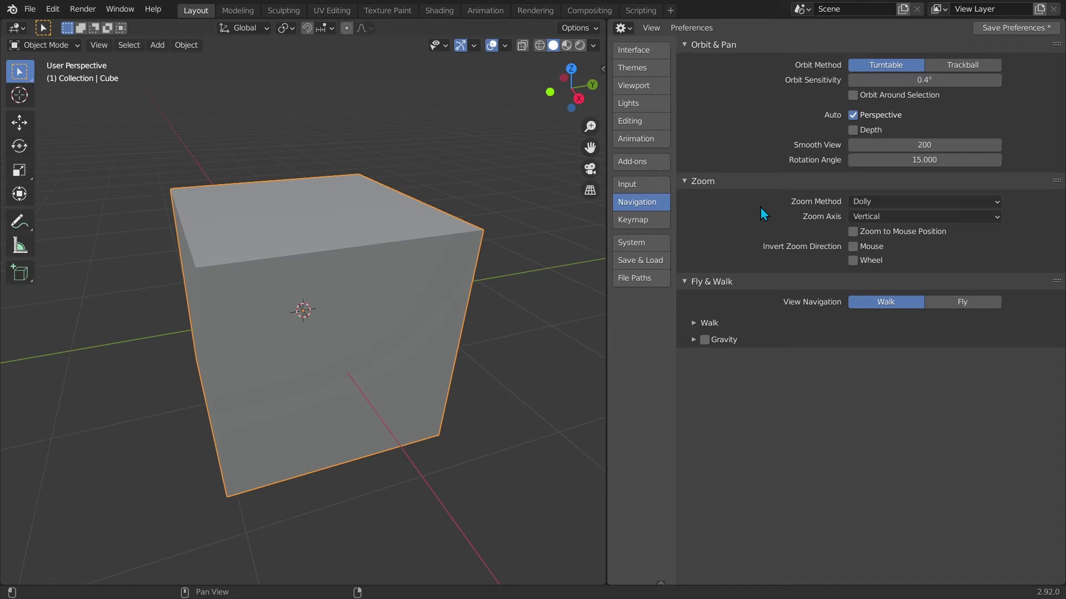
# Zoom away from the cube, pan it out of sight, and orbit the view
pyautogui.scroll(-5, 398, 267)
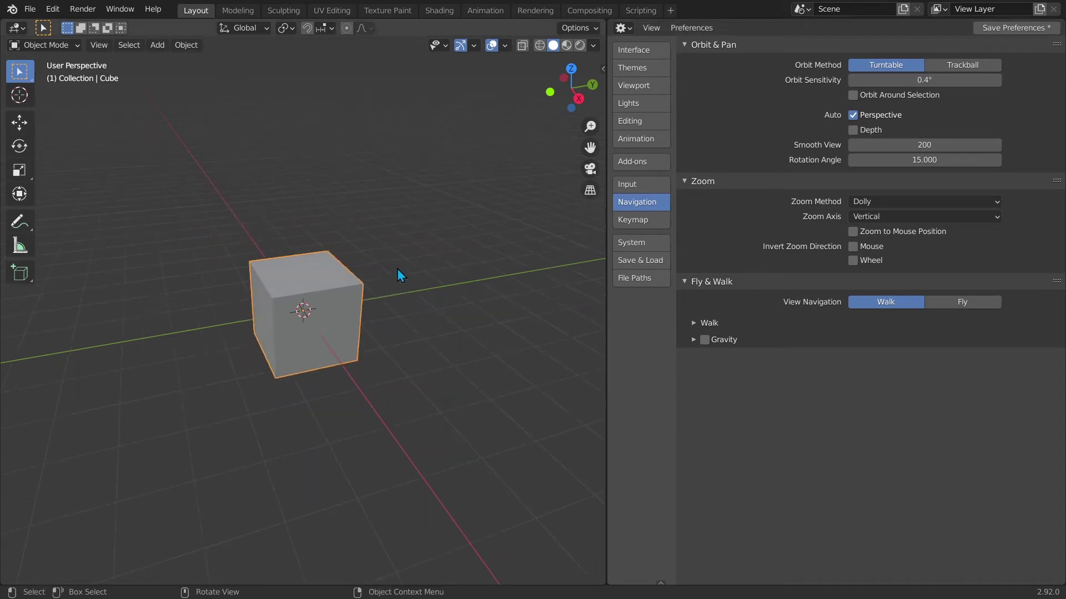
pyautogui.moveTo(425, 267)
pyautogui.keyDown('shift'); pyautogui.mouseDown(button='middle')
pyautogui.moveTo(194, 289)
pyautogui.moveTo(239, 287)
pyautogui.mouseUp(button='middle'); pyautogui.keyUp('shift')
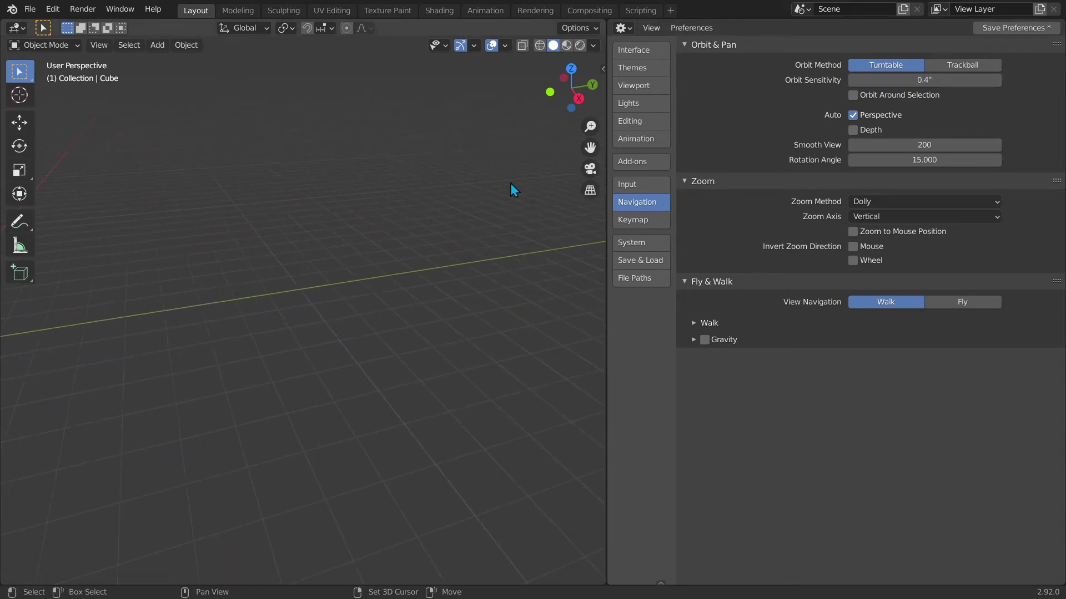
pyautogui.moveTo(409, 247); pyautogui.dragTo(9, 241, button='middle')
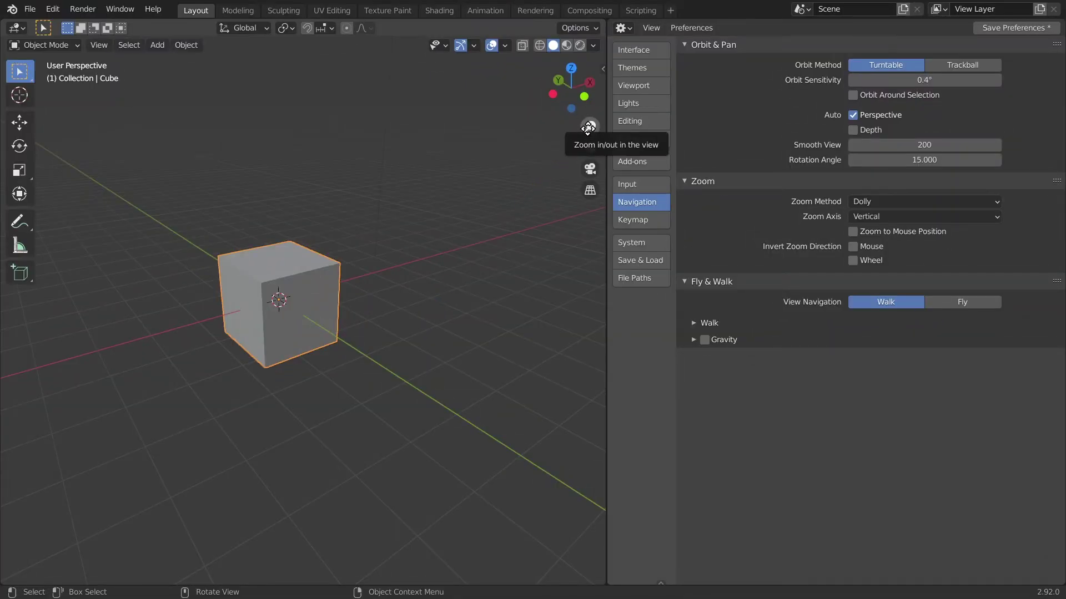
# Compare the ways of zooming on the cube, using the viewport's zoom gizmo, continuous zooming and stepwise zooming
pyautogui.moveTo(588, 126)
pyautogui.mouseDown()
pyautogui.moveTo(588, 113)
pyautogui.moveTo(588, 142)
pyautogui.moveTo(588, 119)
pyautogui.mouseUp()
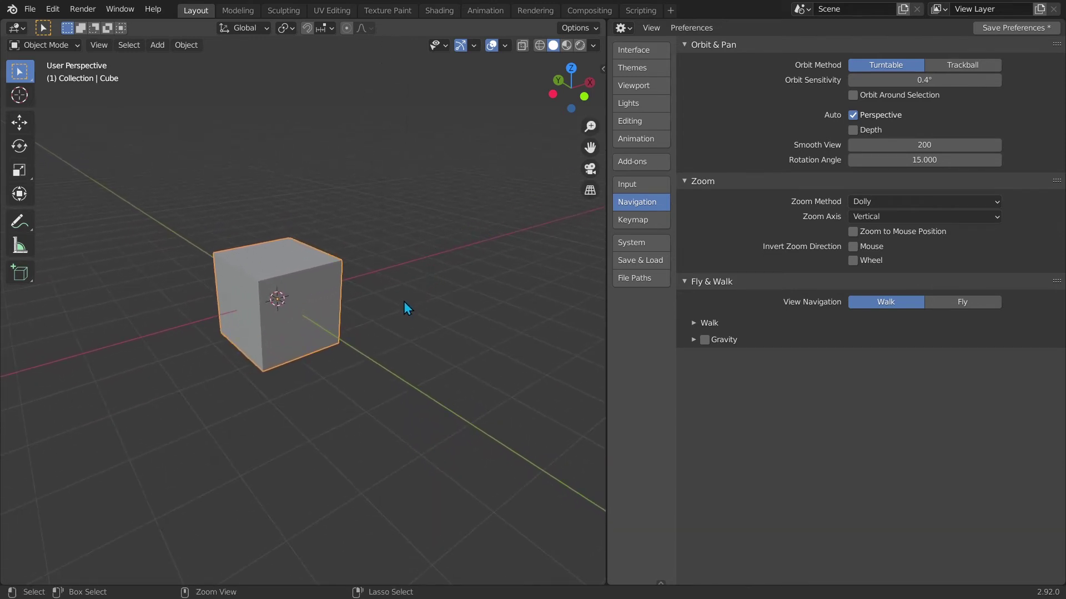
pyautogui.keyDown('ctrl'); pyautogui.moveTo(404, 301); pyautogui.dragTo(443, 255, button='middle'); pyautogui.keyUp('ctrl')
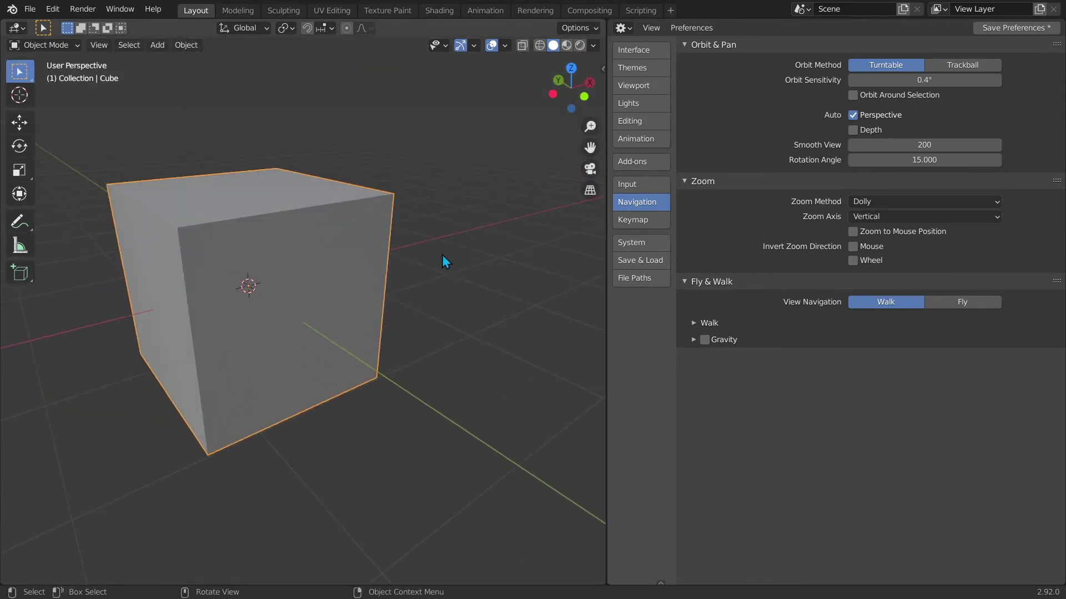
pyautogui.scroll(-4, 441, 255)
pyautogui.scroll(3, 442, 255)
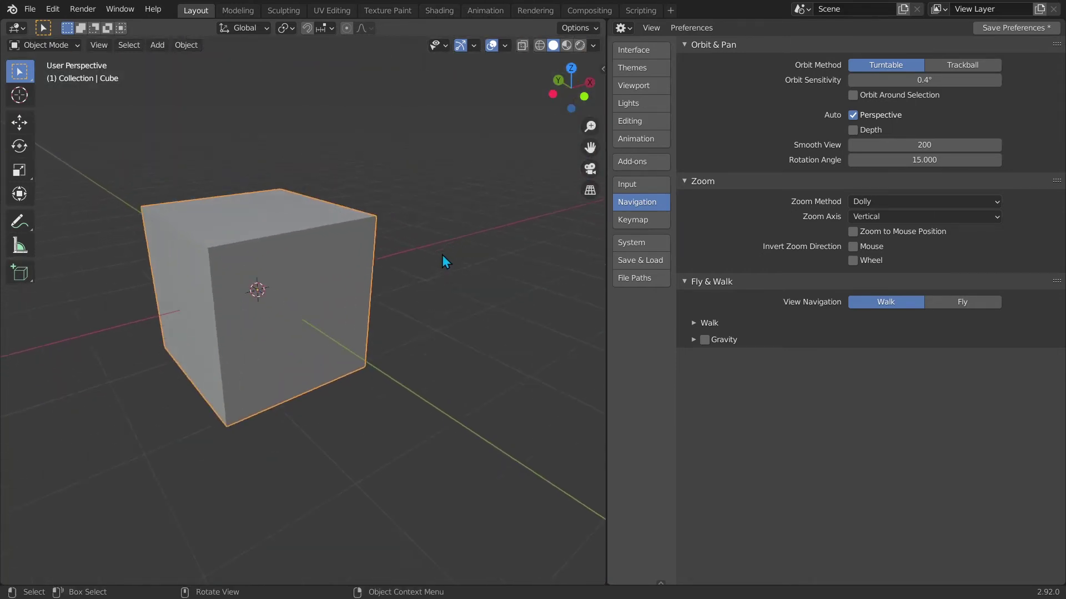
pyautogui.scroll(3, 442, 255)
pyautogui.scroll(-2, 442, 255)
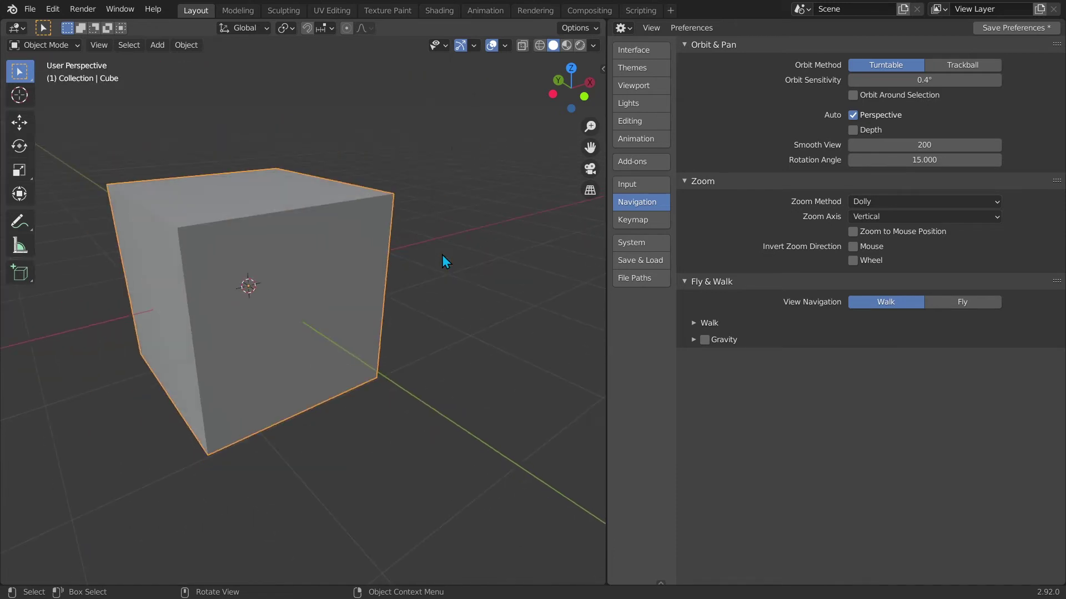
pyautogui.scroll(3, 442, 256)
pyautogui.scroll(-3, 443, 255)
# Zoom continuously into the inside of the cube and back out until the whole cube is visible
pyautogui.keyDown('ctrl'); pyautogui.moveTo(464, 373); pyautogui.dragTo(459, 154, button='middle'); pyautogui.keyUp('ctrl')
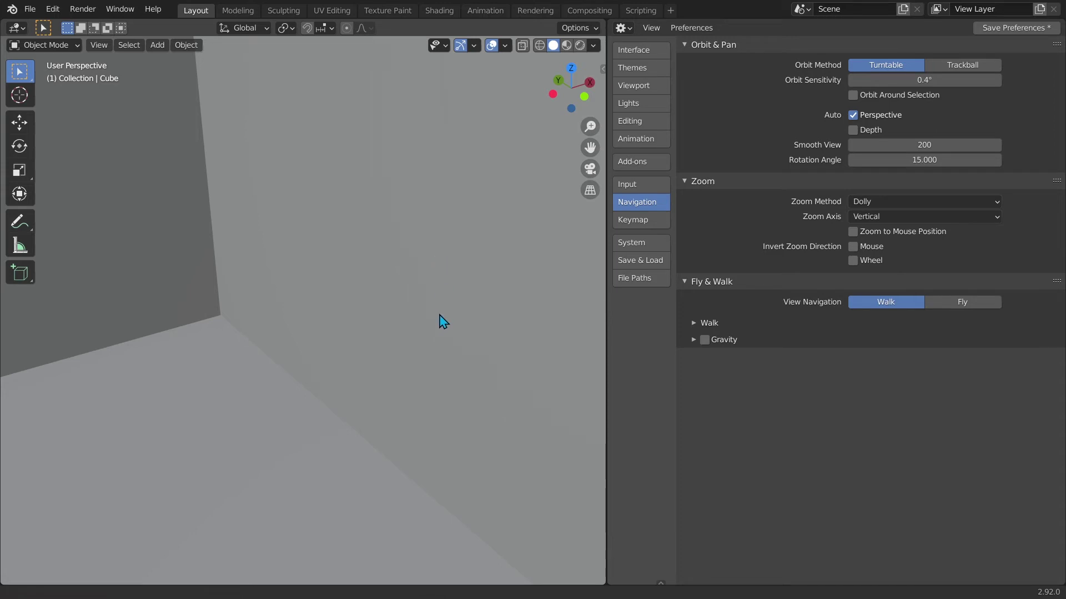
pyautogui.keyDown('ctrl'); pyautogui.moveTo(435, 256); pyautogui.dragTo(417, 444, button='middle'); pyautogui.keyUp('ctrl')
pyautogui.keyDown('ctrl'); pyautogui.moveTo(437, 225); pyautogui.dragTo(413, 444, button='middle'); pyautogui.keyUp('ctrl')
pyautogui.keyDown('ctrl'); pyautogui.moveTo(424, 253); pyautogui.dragTo(410, 455, button='middle'); pyautogui.keyUp('ctrl')
pyautogui.moveTo(422, 252)
pyautogui.keyDown('ctrl'); pyautogui.mouseDown(button='middle')
pyautogui.moveTo(407, 501)
pyautogui.moveTo(396, 341)
pyautogui.moveTo(392, 395)
pyautogui.mouseUp(button='middle'); pyautogui.keyUp('ctrl')
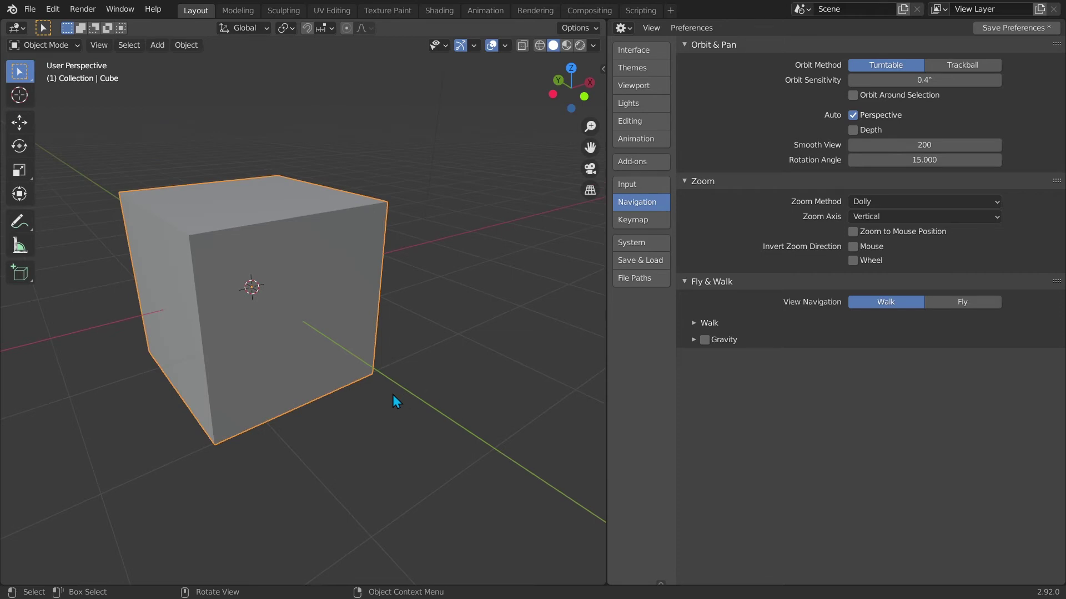
# Switch to Paint and draw a dot labelled "Orbit PP", joined by a long line to a small camera shape
pyautogui.press('alt')
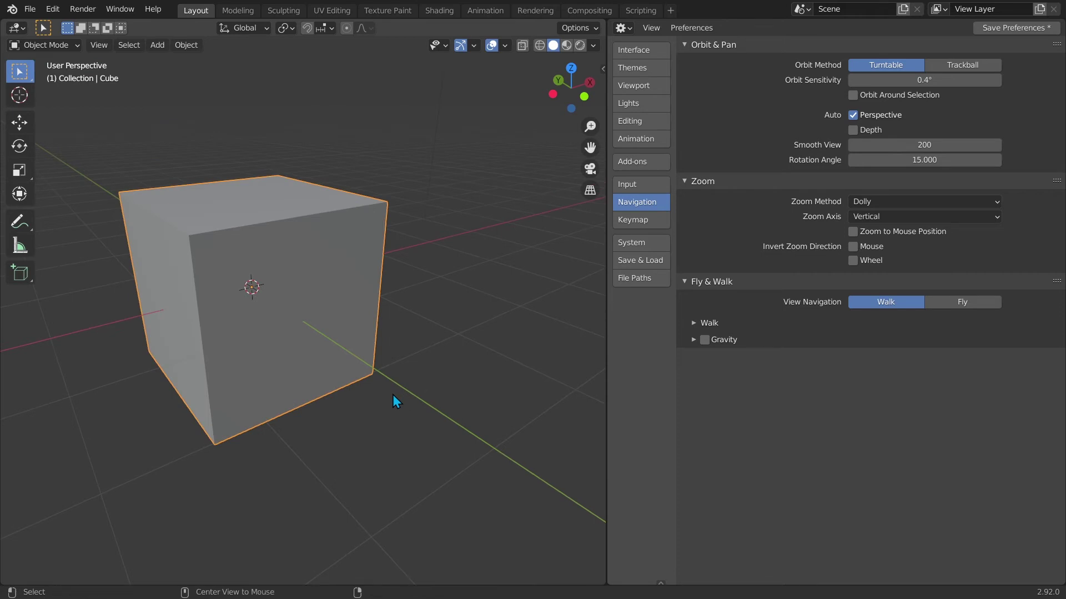
pyautogui.hotkey('alt', 'Tab')
pyautogui.moveTo(478, 283); pyautogui.dragTo(477, 293)
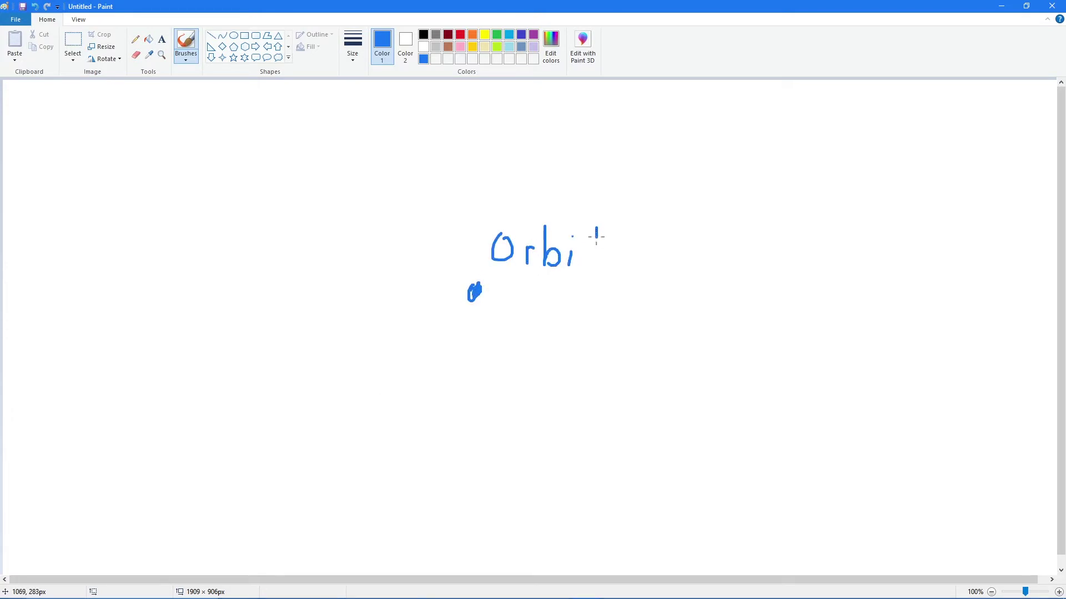
pyautogui.moveTo(626, 262); pyautogui.dragTo(628, 245)
pyautogui.moveTo(472, 289)
pyautogui.mouseDown()
pyautogui.moveTo(244, 217)
pyautogui.moveTo(247, 245)
pyautogui.mouseUp()
# Draw a brace beneath the connecting line labelled "Scaling factor", and label the small camera shape "Camera"
pyautogui.moveTo(244, 258)
pyautogui.mouseDown()
pyautogui.moveTo(256, 311)
pyautogui.moveTo(391, 343)
pyautogui.moveTo(468, 333)
pyautogui.mouseUp()
pyautogui.moveTo(263, 366); pyautogui.dragTo(258, 412)
pyautogui.moveTo(303, 398); pyautogui.dragTo(295, 404)
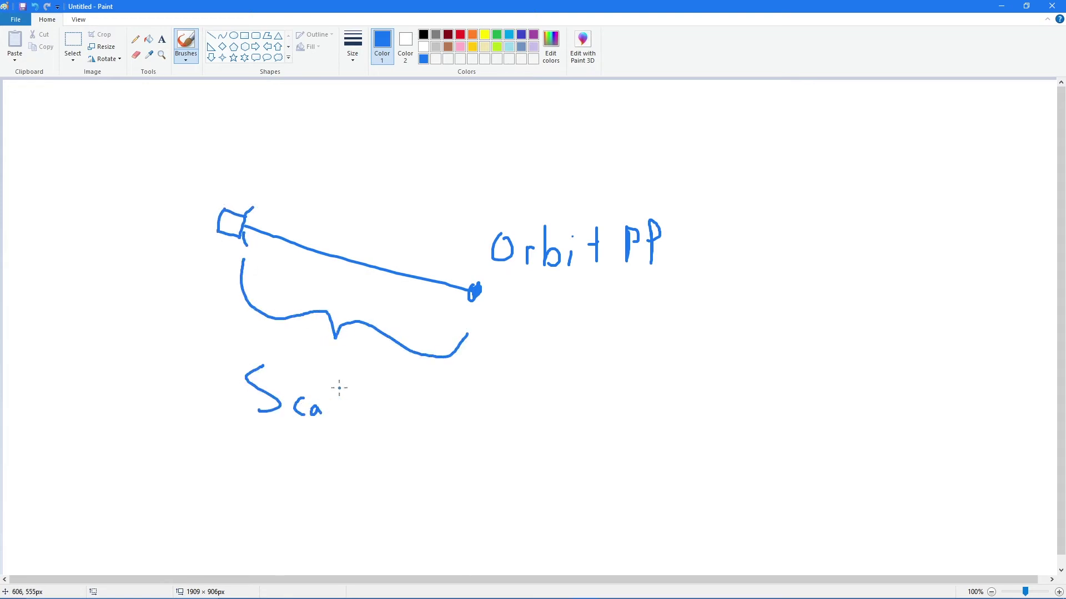
pyautogui.moveTo(376, 409); pyautogui.dragTo(367, 441)
pyautogui.moveTo(438, 381)
pyautogui.mouseDown()
pyautogui.moveTo(431, 372)
pyautogui.moveTo(420, 412)
pyautogui.mouseUp()
pyautogui.moveTo(405, 393); pyautogui.dragTo(469, 409)
pyautogui.moveTo(486, 361); pyautogui.dragTo(486, 407)
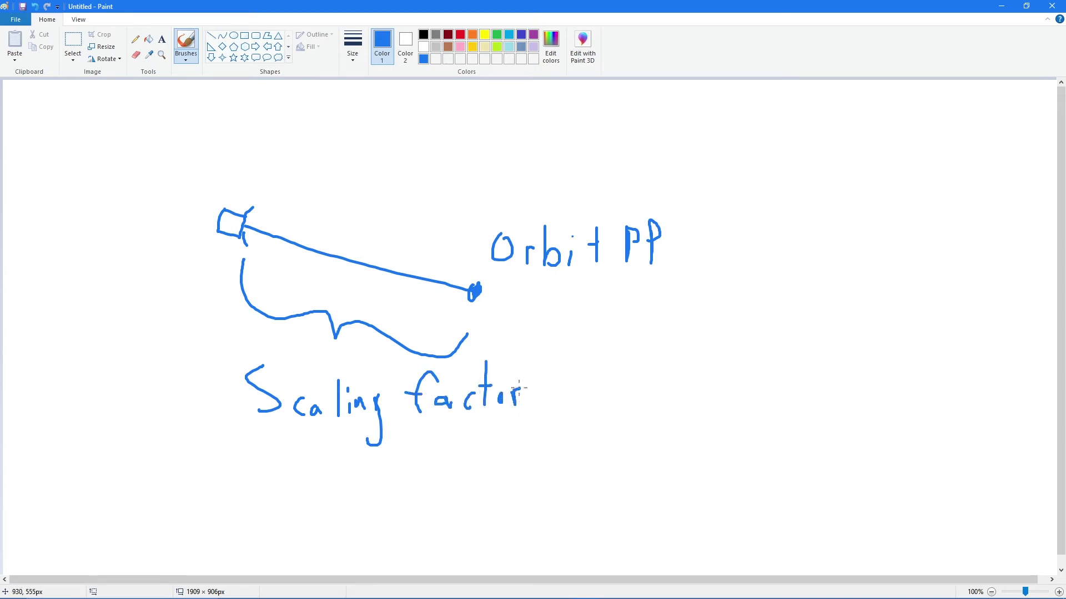
pyautogui.moveTo(249, 193); pyautogui.dragTo(282, 190)
pyautogui.moveTo(285, 190); pyautogui.dragTo(294, 176)
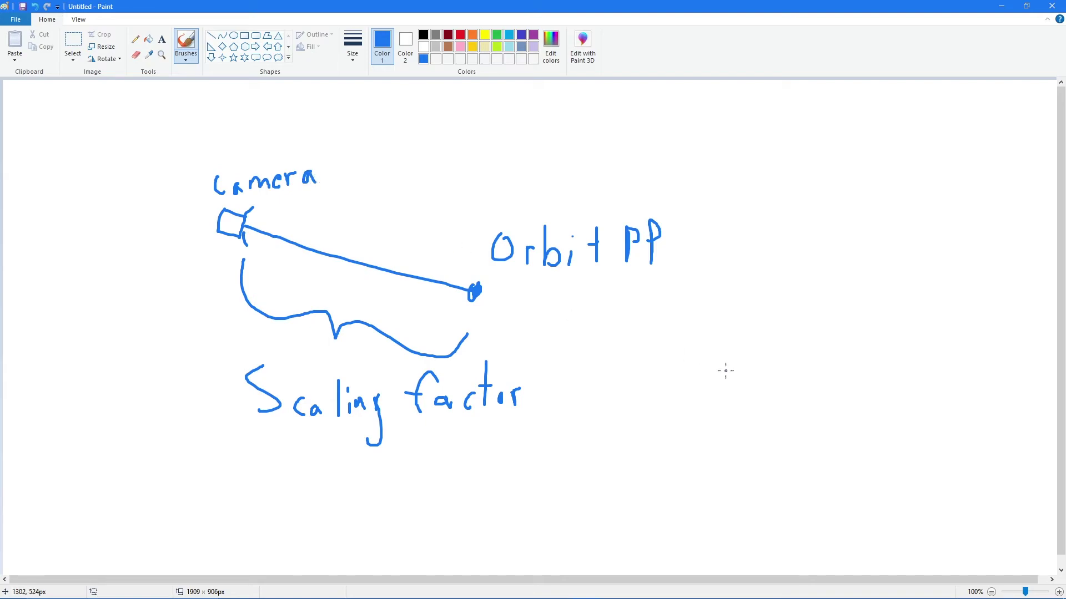
# Switch back to Blender and zoom smoothly into the cube's interior and out again
pyautogui.hotkey('alt', 'Tab')
pyautogui.moveTo(485, 311)
pyautogui.keyDown('ctrl'); pyautogui.mouseDown(button='middle')
pyautogui.moveTo(438, 219)
pyautogui.moveTo(416, 314)
pyautogui.moveTo(450, 355)
pyautogui.moveTo(439, 419)
pyautogui.moveTo(426, 431)
pyautogui.moveTo(400, 361)
pyautogui.moveTo(402, 421)
pyautogui.moveTo(422, 242)
pyautogui.moveTo(416, 252)
pyautogui.mouseUp(button='middle'); pyautogui.keyUp('ctrl')
pyautogui.keyDown('ctrl'); pyautogui.moveTo(402, 345); pyautogui.dragTo(352, 207, button='middle'); pyautogui.keyUp('ctrl')
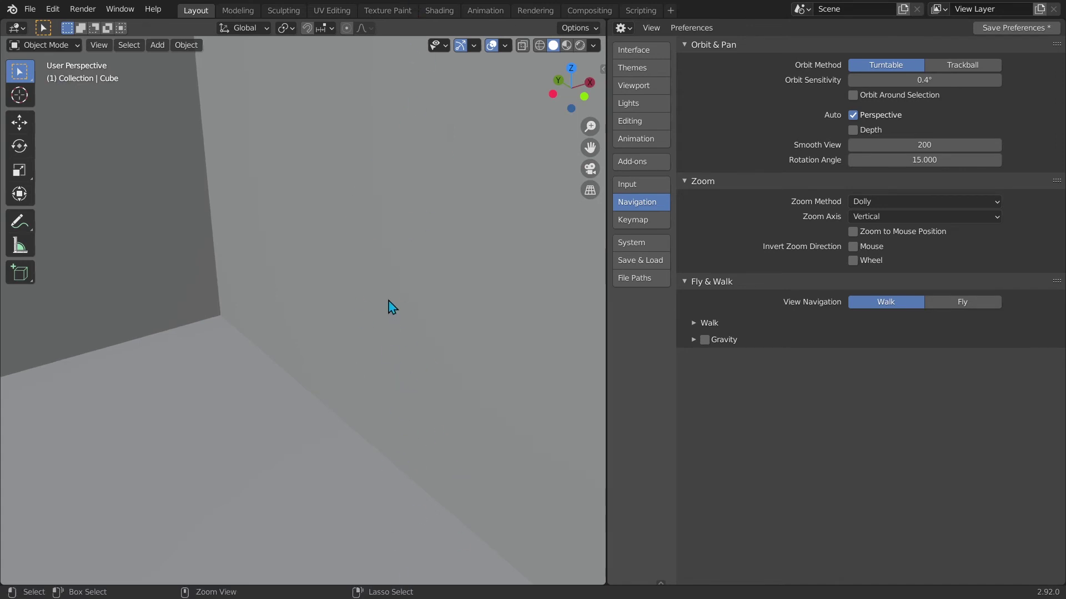
pyautogui.keyDown('ctrl'); pyautogui.moveTo(404, 253); pyautogui.dragTo(388, 500, button='middle'); pyautogui.keyUp('ctrl')
pyautogui.keyDown('ctrl'); pyautogui.moveTo(435, 167); pyautogui.dragTo(397, 488, button='middle'); pyautogui.keyUp('ctrl')
pyautogui.keyDown('ctrl'); pyautogui.moveTo(414, 252); pyautogui.dragTo(397, 500, button='middle'); pyautogui.keyUp('ctrl')
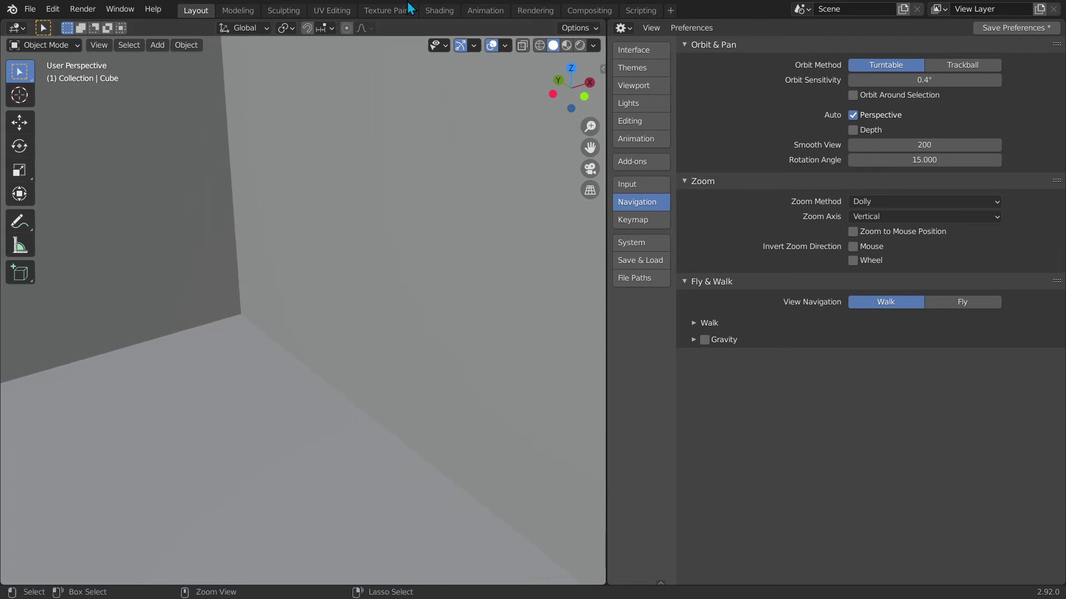
pyautogui.keyDown('ctrl'); pyautogui.moveTo(409, 7); pyautogui.dragTo(393, 299, button='middle'); pyautogui.keyUp('ctrl')
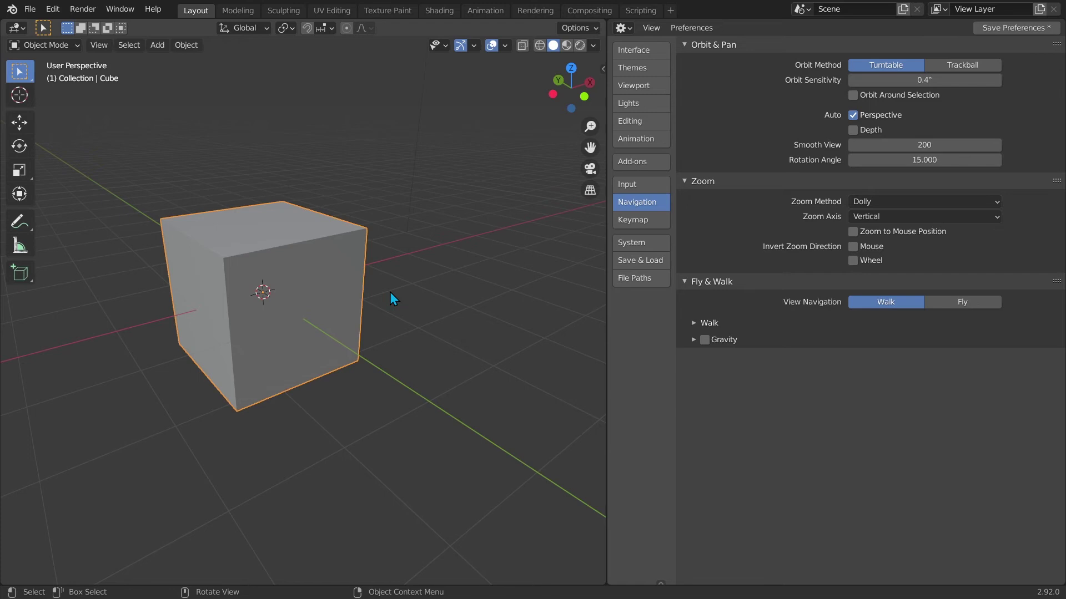
# Zoom far out from the cube, and zoom in on it again in steps
pyautogui.keyDown('ctrl'); pyautogui.moveTo(399, 309); pyautogui.dragTo(432, 399, button='middle'); pyautogui.keyUp('ctrl')
pyautogui.keyDown('ctrl'); pyautogui.moveTo(430, 219); pyautogui.dragTo(309, 350, button='middle'); pyautogui.keyUp('ctrl')
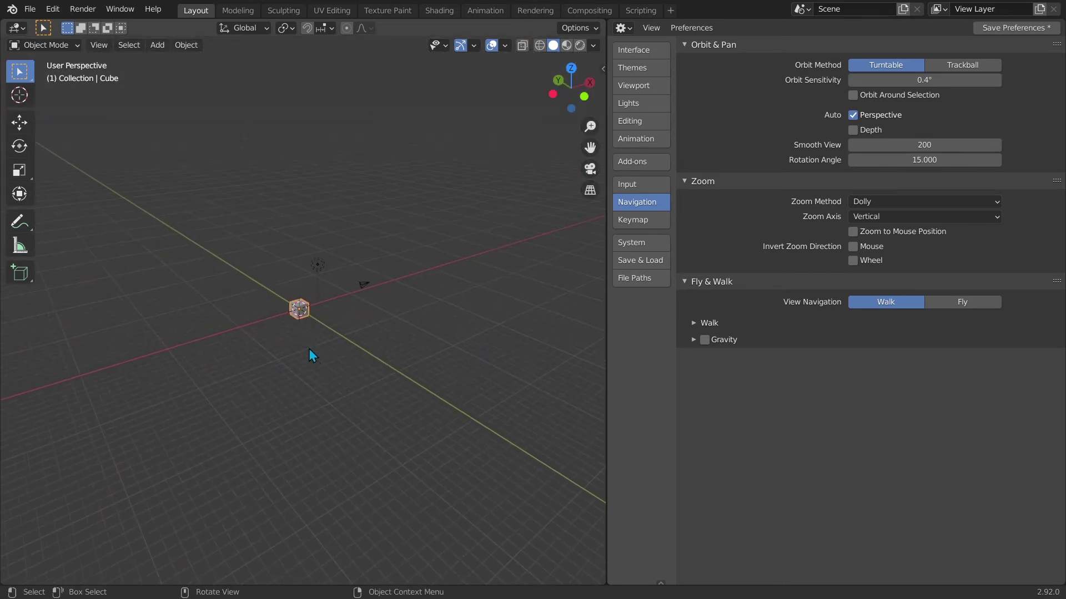
pyautogui.scroll(17, 295, 312)
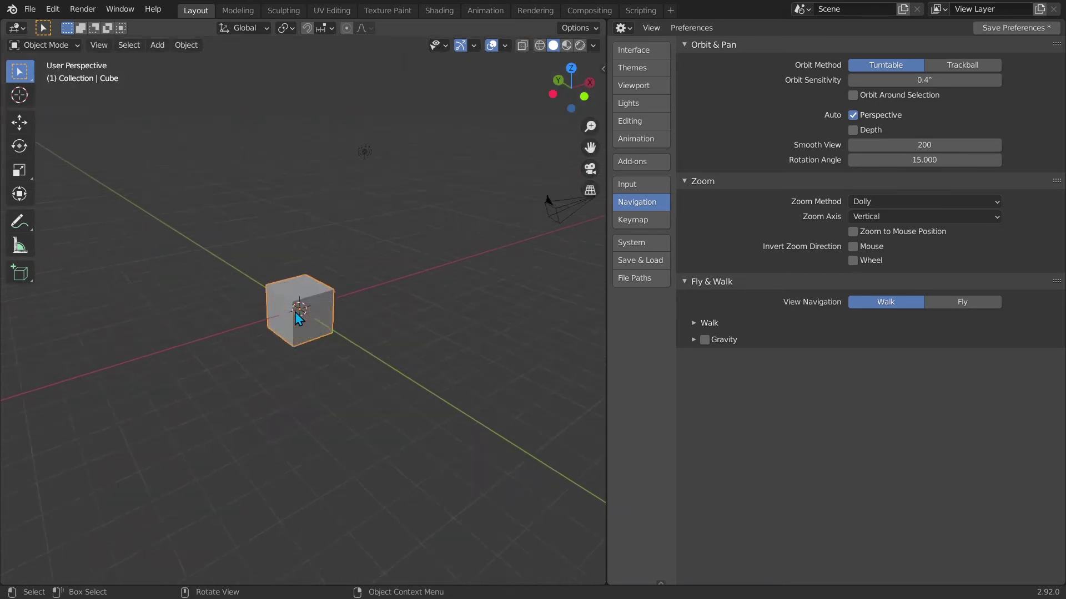
pyautogui.scroll(-4, 294, 312)
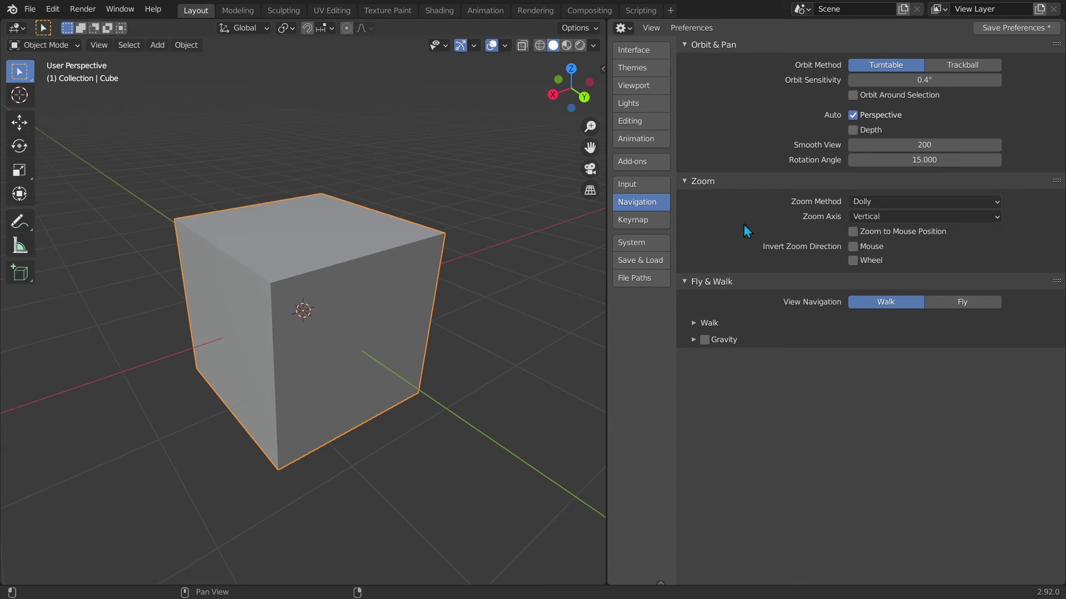
# Set the Zoom Method to Continue and test it by zooming on the cube
pyautogui.click(878, 202)
pyautogui.click(871, 218)
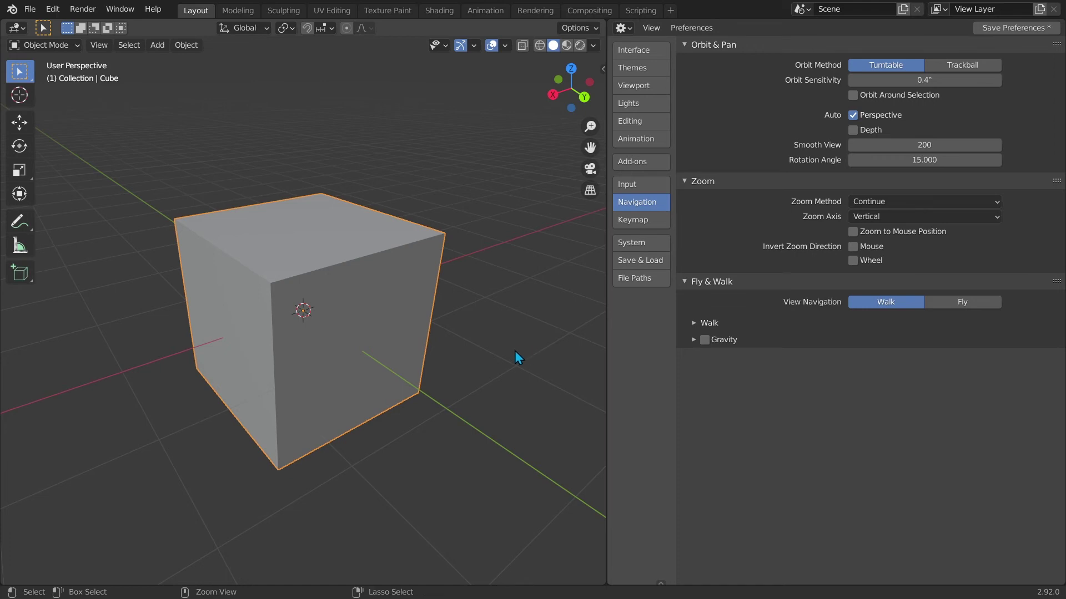
pyautogui.keyDown('ctrl'); pyautogui.moveTo(514, 351); pyautogui.dragTo(486, 342, button='middle'); pyautogui.keyUp('ctrl')
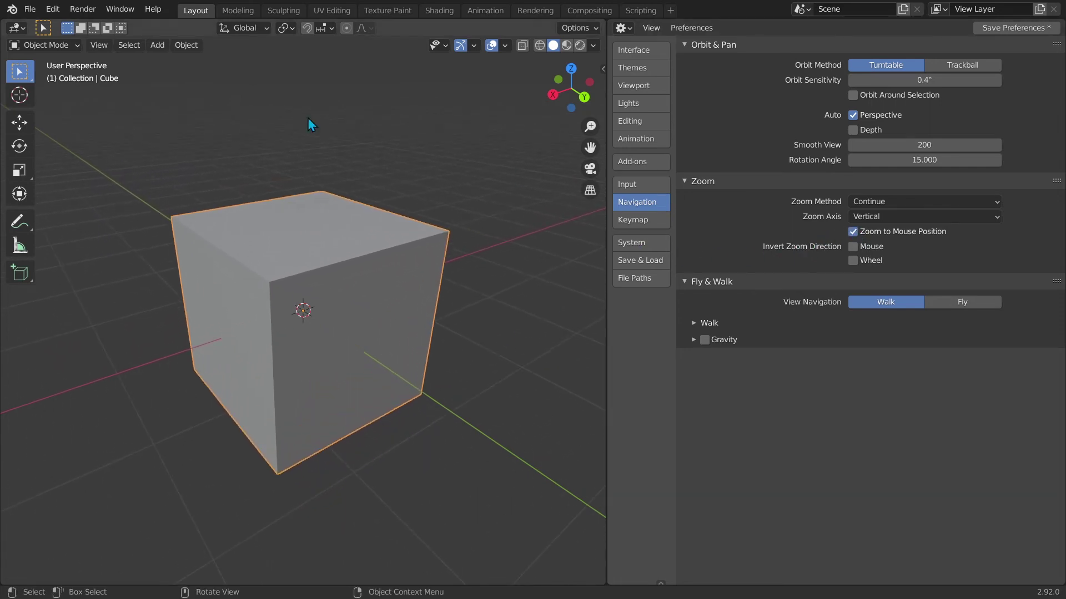
# Test Zoom to Mouse Position by zooming in and out with the pointer at different spots around the cube
pyautogui.scroll(1, 83, 113)
pyautogui.scroll(1, 85, 115)
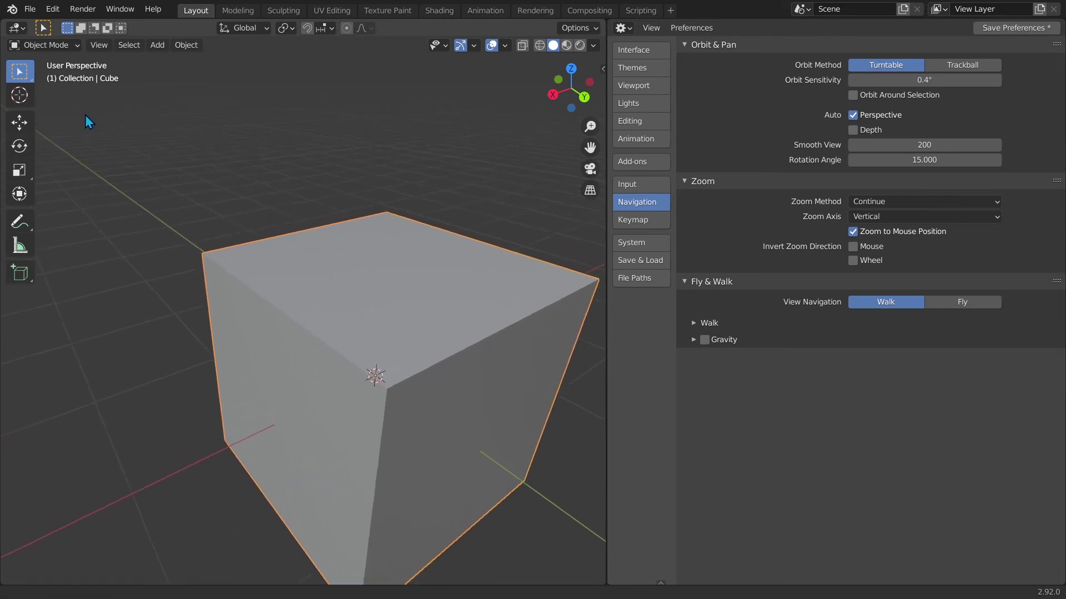
pyautogui.scroll(-5, 90, 131)
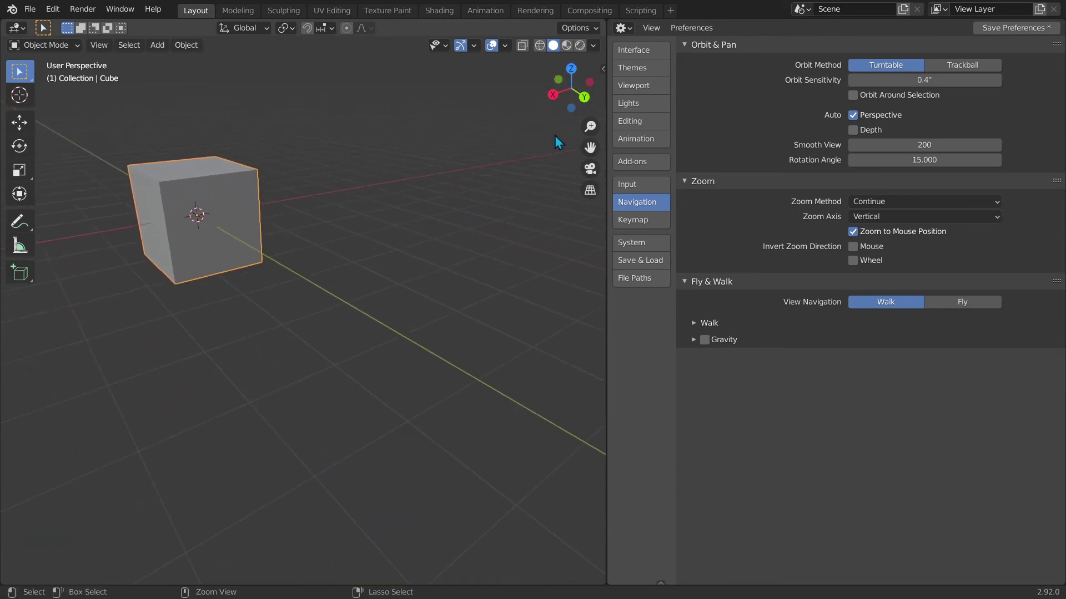
pyautogui.keyDown('ctrl'); pyautogui.moveTo(555, 136); pyautogui.dragTo(553, 118, button='middle'); pyautogui.keyUp('ctrl')
pyautogui.scroll(-5, 353, 299)
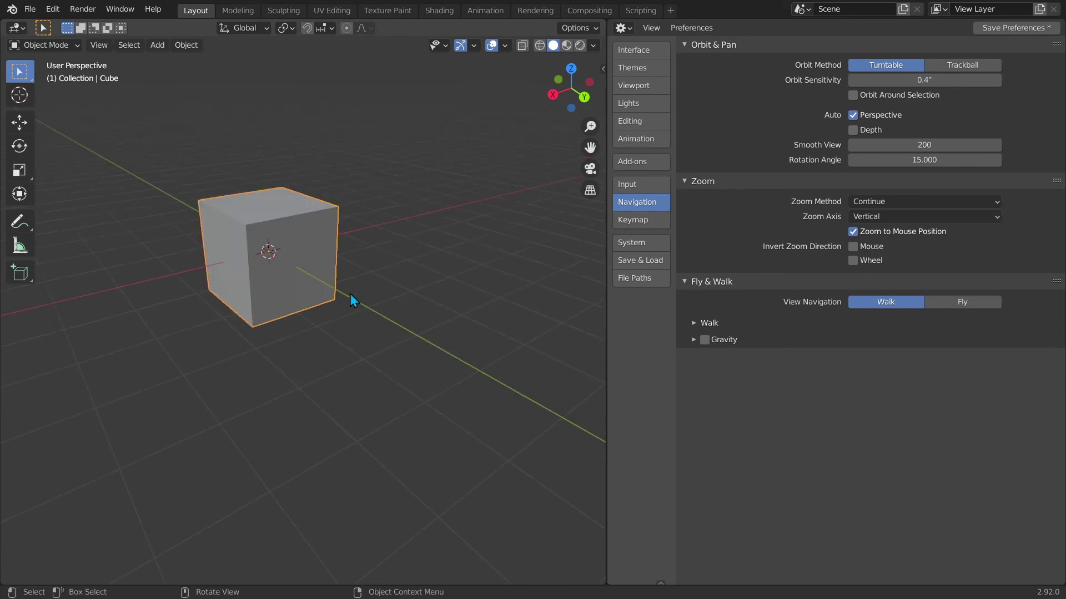
# Set the Zoom Method to Scale and test it by zooming in and out near the cube
pyautogui.click(902, 200)
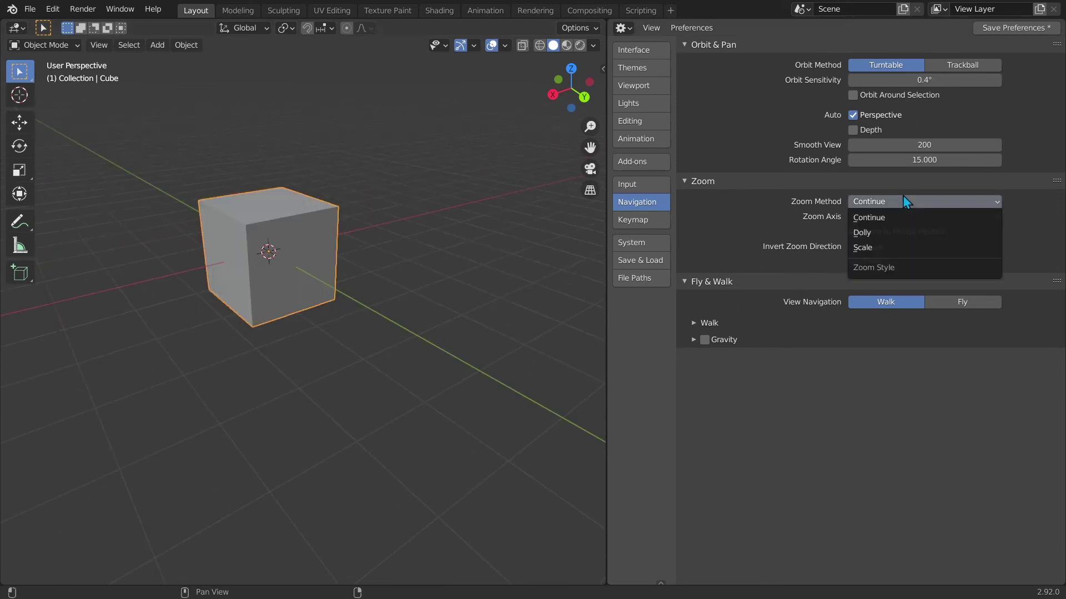
pyautogui.click(872, 248)
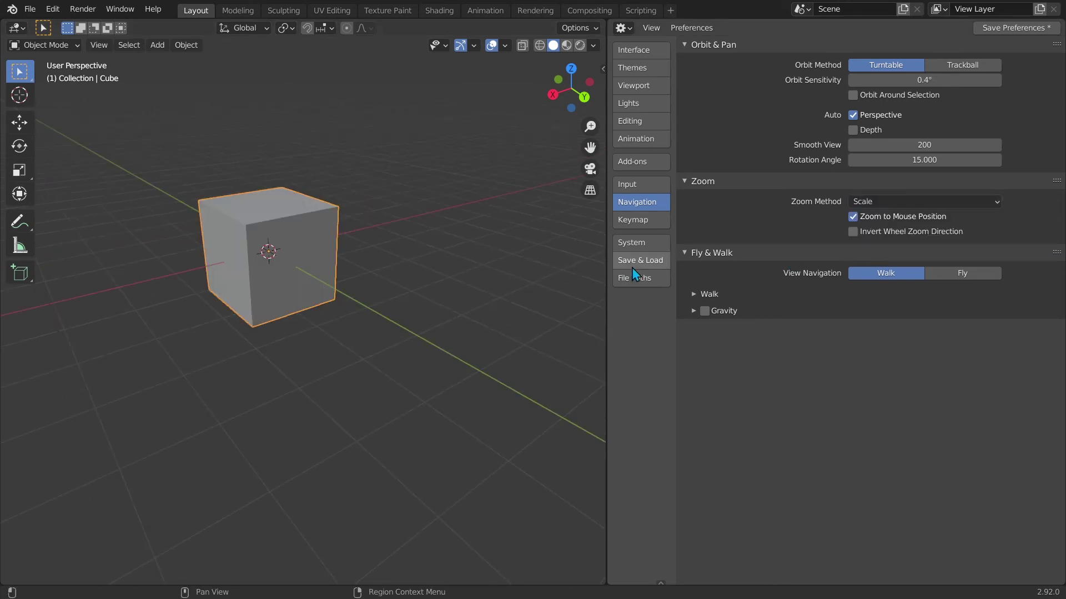
pyautogui.moveTo(364, 285)
pyautogui.keyDown('ctrl'); pyautogui.mouseDown(button='middle')
pyautogui.moveTo(385, 295)
pyautogui.moveTo(354, 281)
pyautogui.mouseUp(button='middle'); pyautogui.keyUp('ctrl')
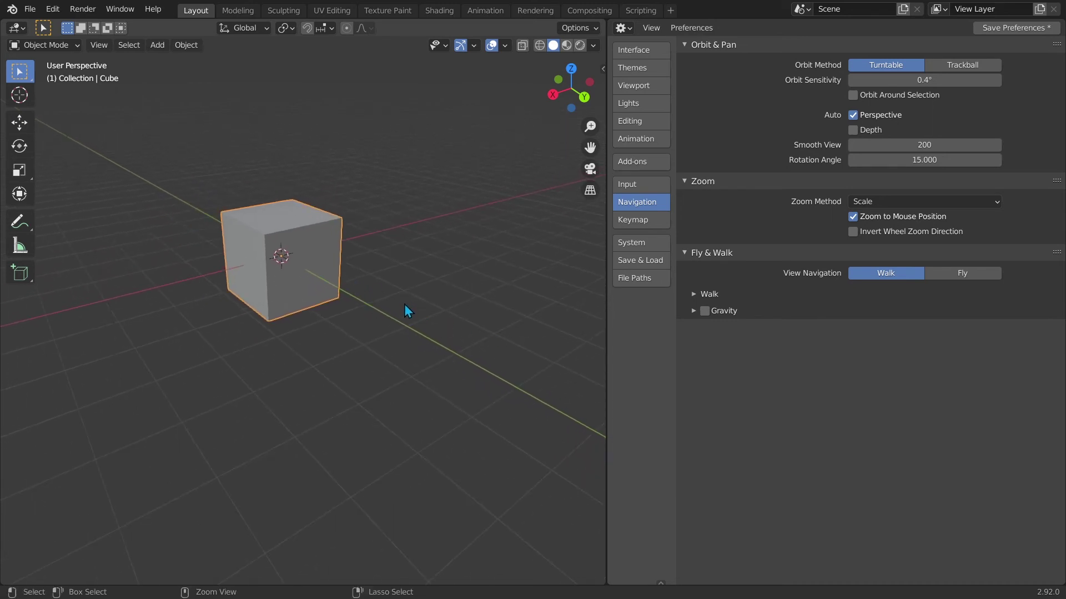
pyautogui.keyDown('ctrl'); pyautogui.moveTo(404, 306); pyautogui.dragTo(489, 457, button='middle'); pyautogui.keyUp('ctrl')
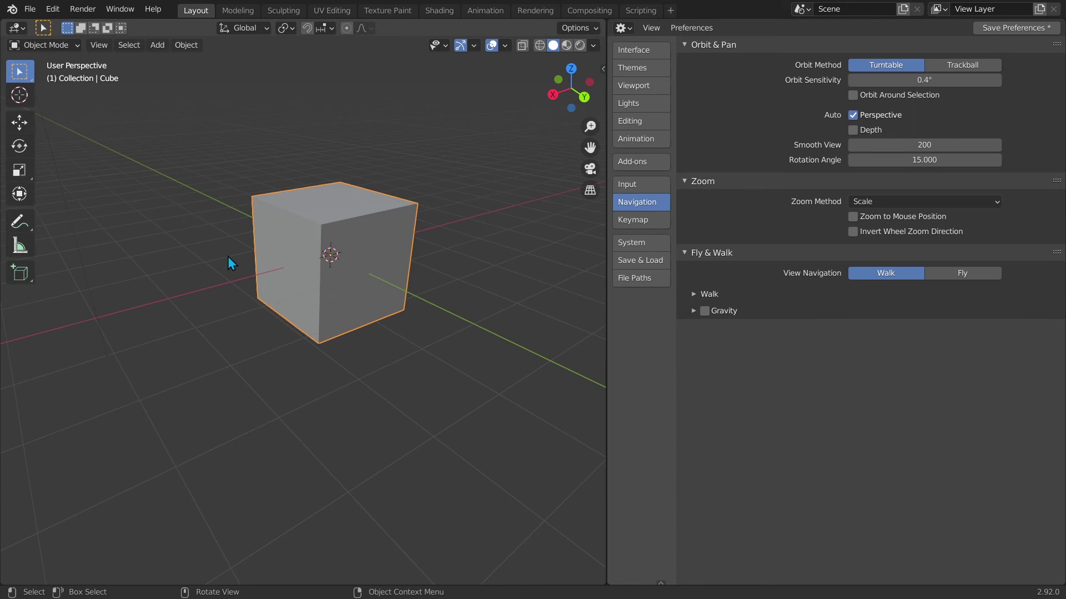
# Compare the options of the Continue and Scale zoom methods, and set the Zoom Method to Dolly
pyautogui.click(866, 202)
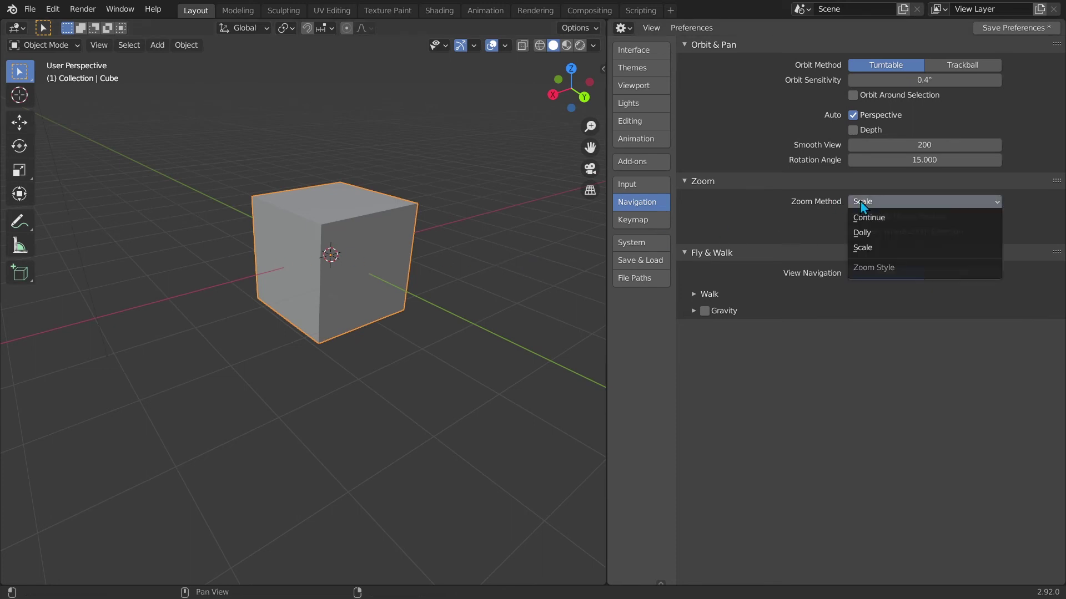
pyautogui.click(864, 215)
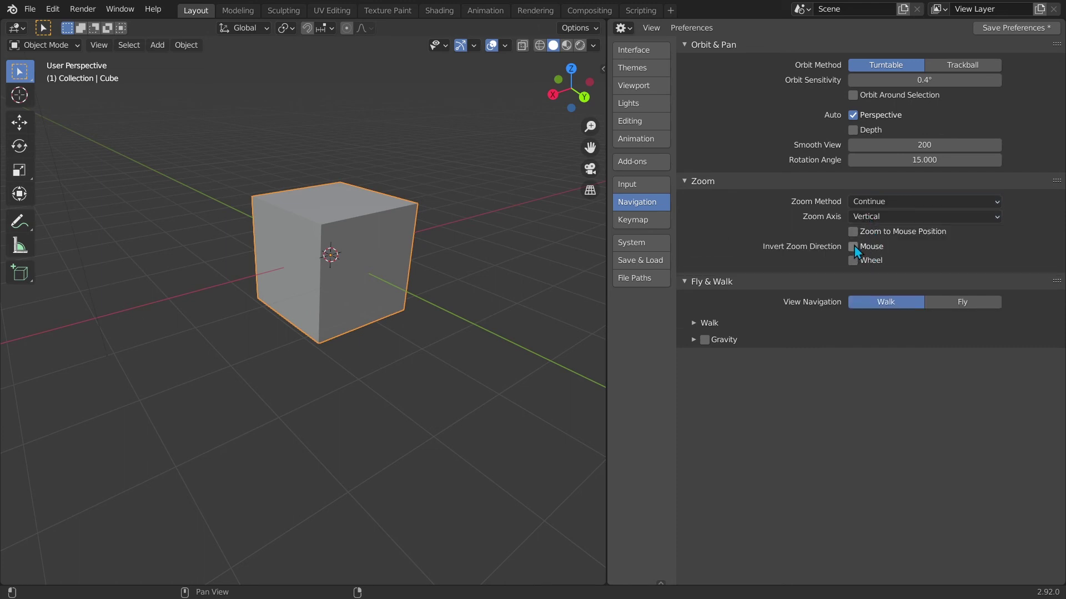
pyautogui.click(871, 196)
pyautogui.click(867, 253)
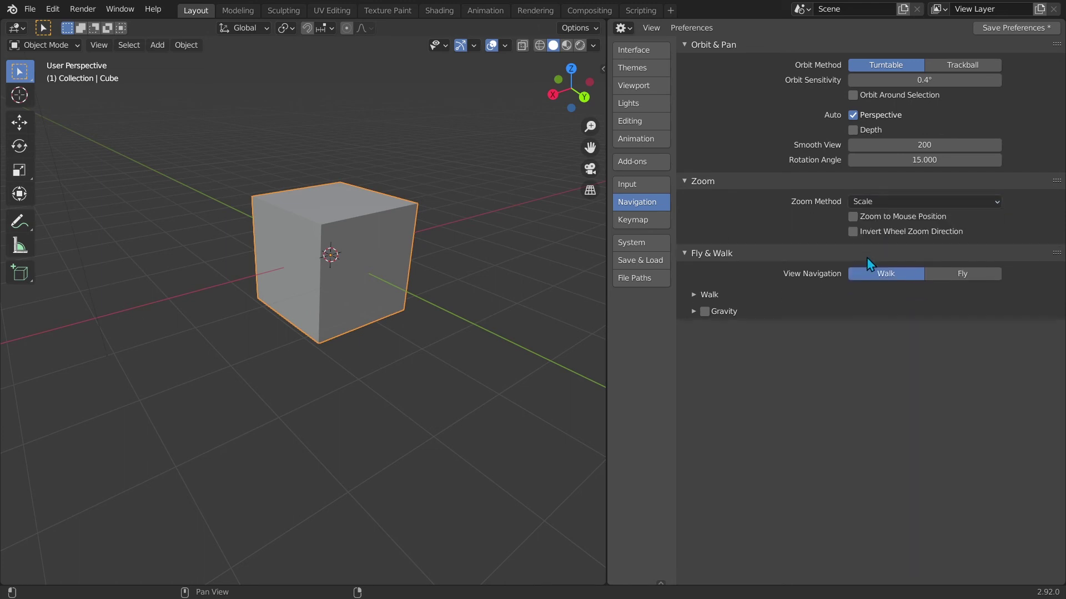
pyautogui.click(880, 201)
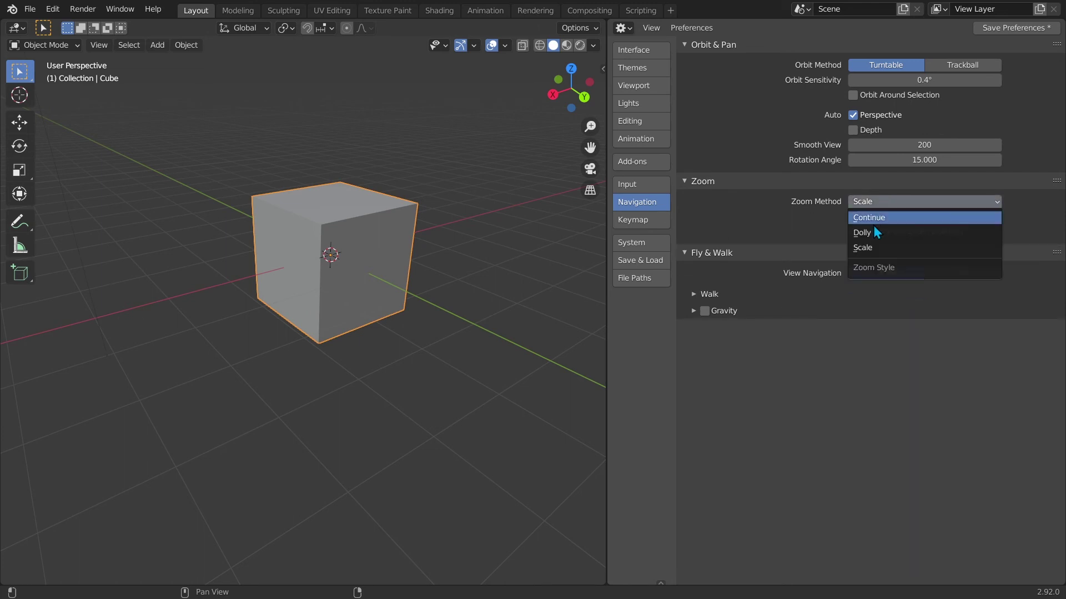
pyautogui.click(871, 218)
pyautogui.click(863, 202)
pyautogui.click(864, 230)
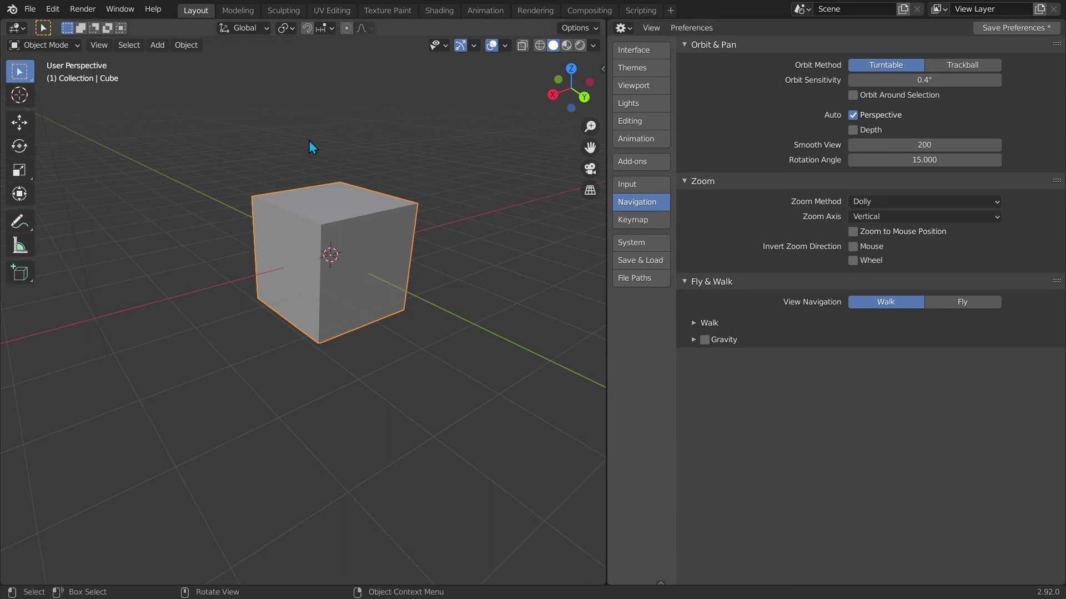
# Use Zoom Region around the whole cube, and again around a smaller area at its upper corner
pyautogui.click(99, 45)
pyautogui.moveTo(168, 218)
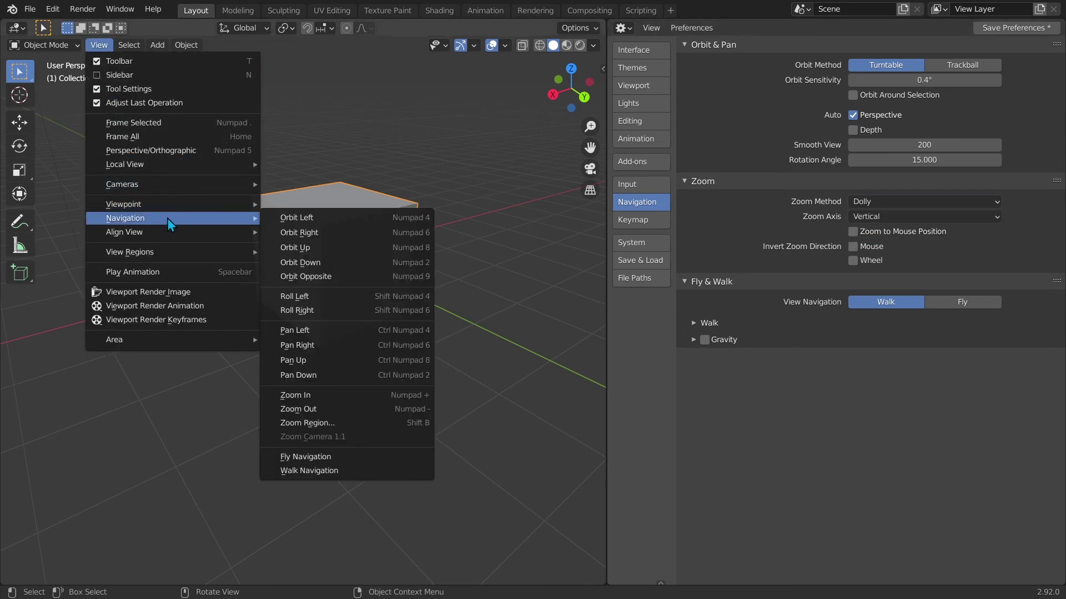
pyautogui.click(326, 421)
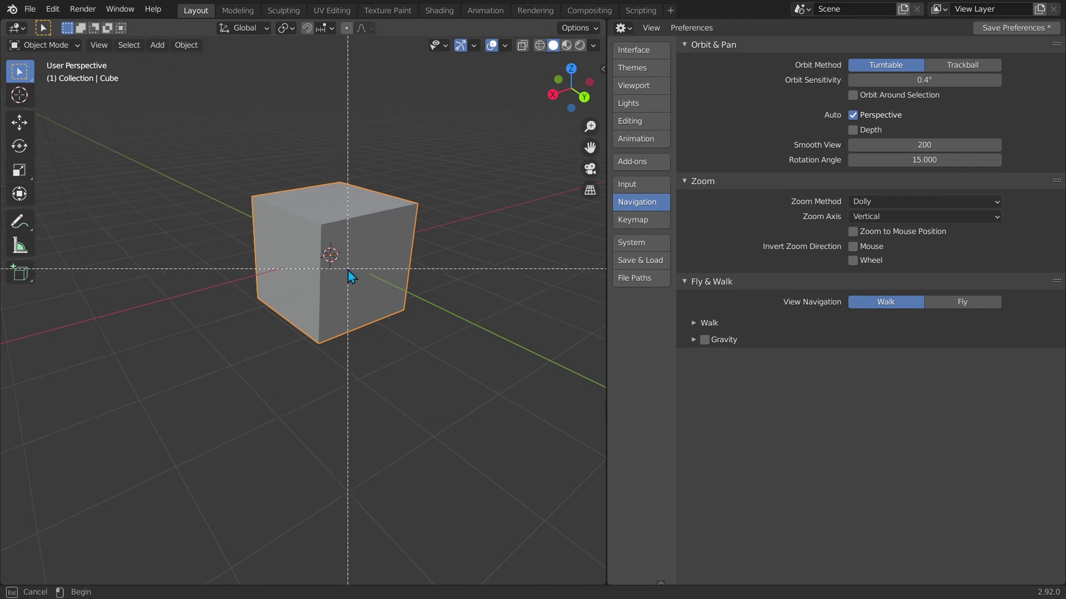
pyautogui.moveTo(182, 144); pyautogui.dragTo(509, 398)
pyautogui.hotkey('shift', 'b')
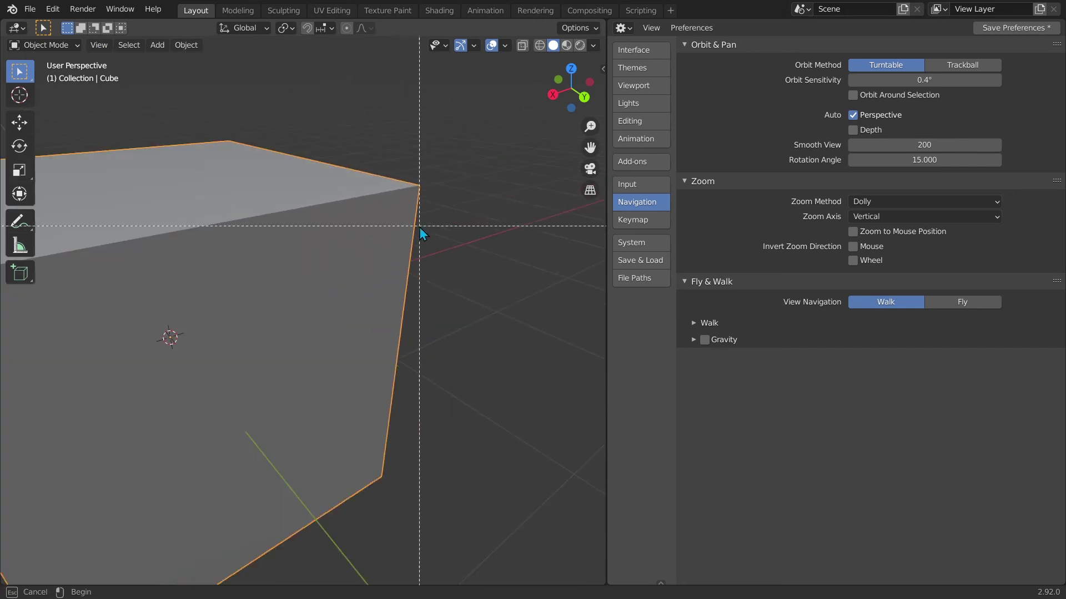
pyautogui.moveTo(472, 156); pyautogui.dragTo(292, 344)
pyautogui.moveTo(292, 344); pyautogui.dragTo(292, 345, button='middle')
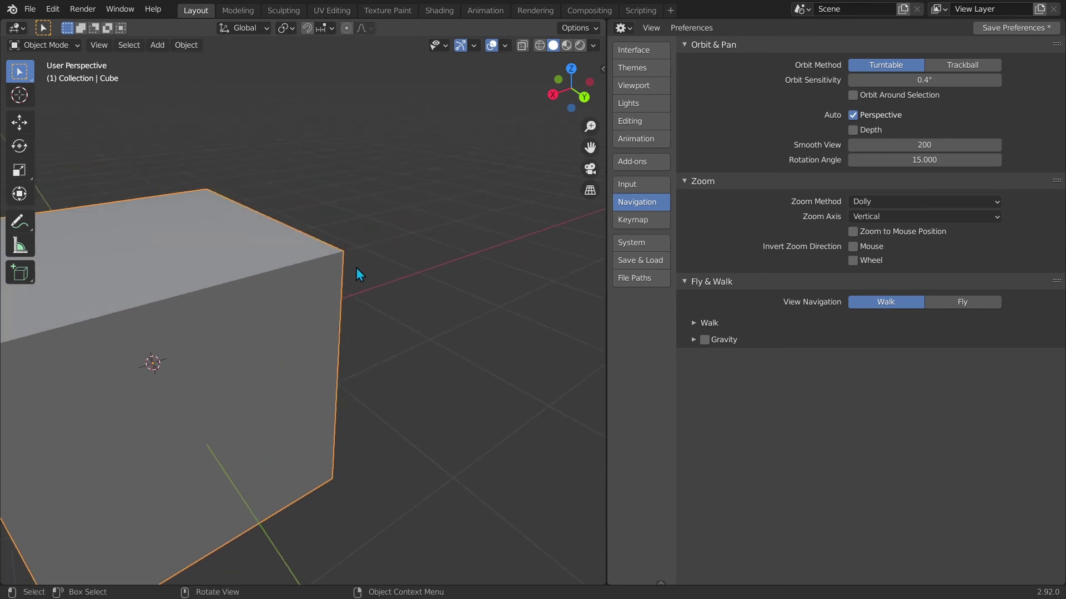
# Try Zoom Region on the empty area beside the cube
pyautogui.hotkey('shift', 'b')
pyautogui.moveTo(404, 202); pyautogui.dragTo(434, 243)
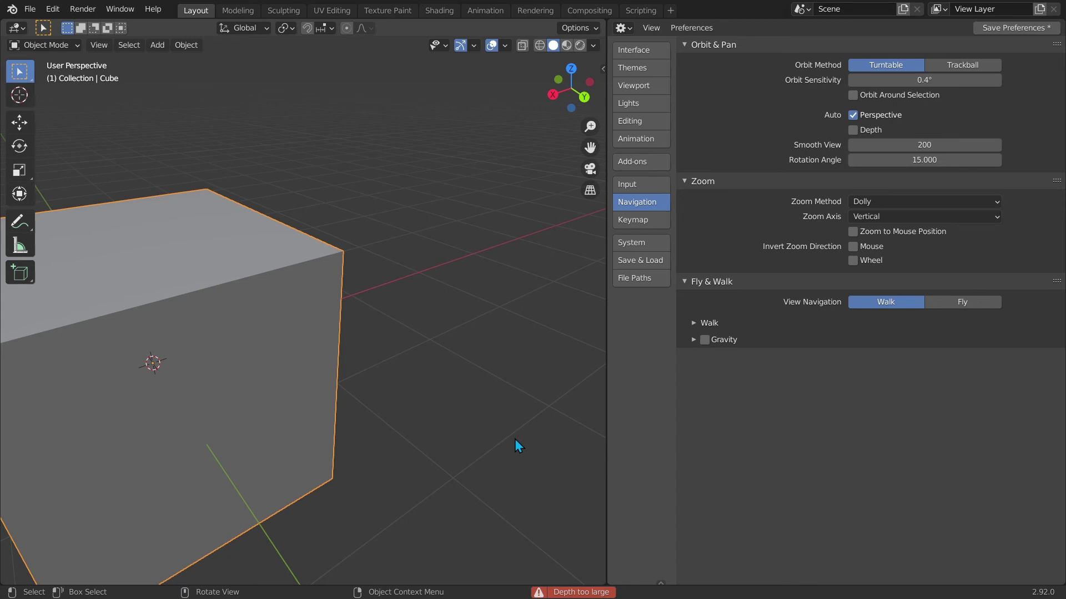
pyautogui.moveTo(588, 148); pyautogui.dragTo(517, 234)
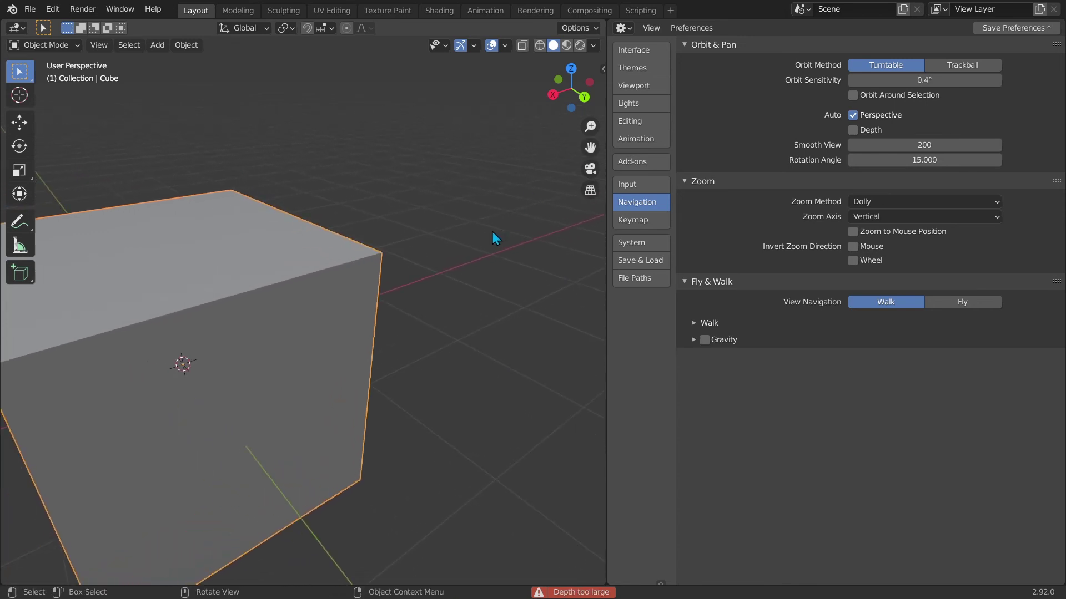
# Frame the selected cube and inspect it up close by panning and zooming in on its faces
pyautogui.press('KP_Decimal')
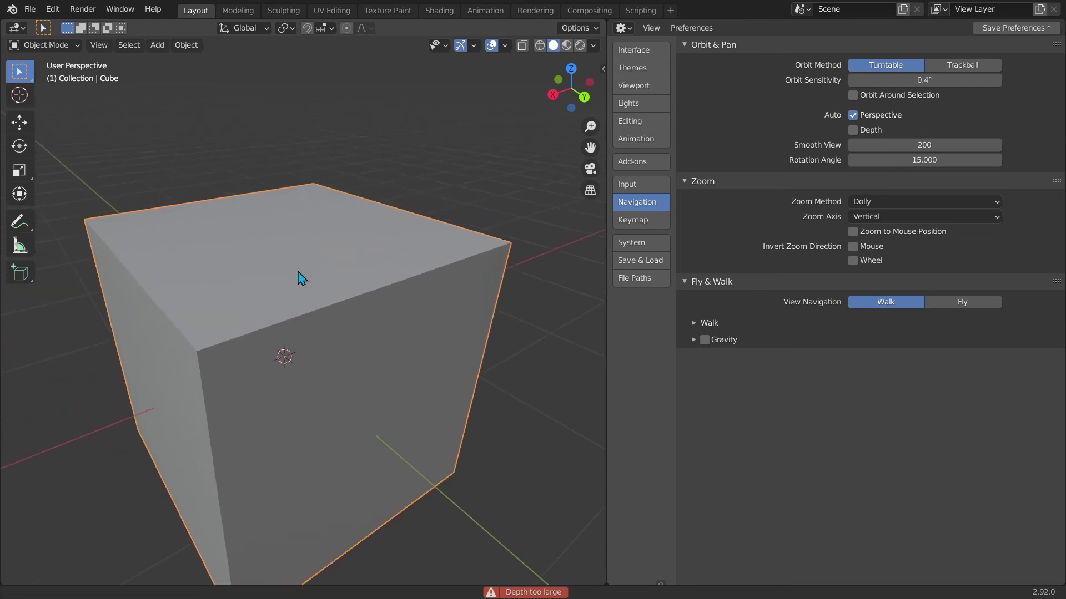
pyautogui.keyDown('shift'); pyautogui.moveTo(302, 278); pyautogui.dragTo(402, 223, button='middle'); pyautogui.keyUp('shift')
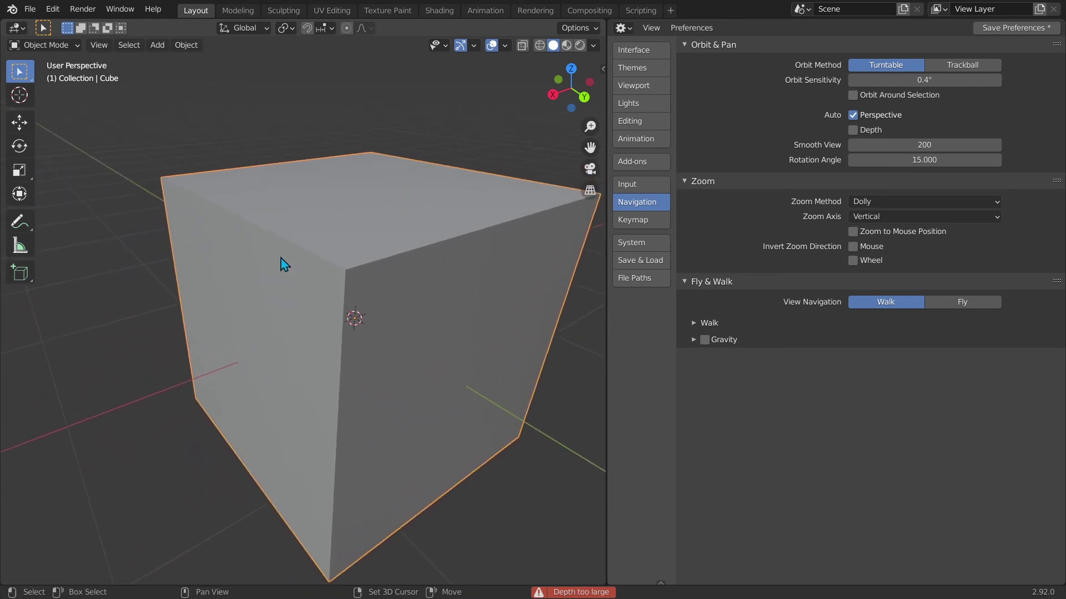
pyautogui.scroll(5, 281, 298)
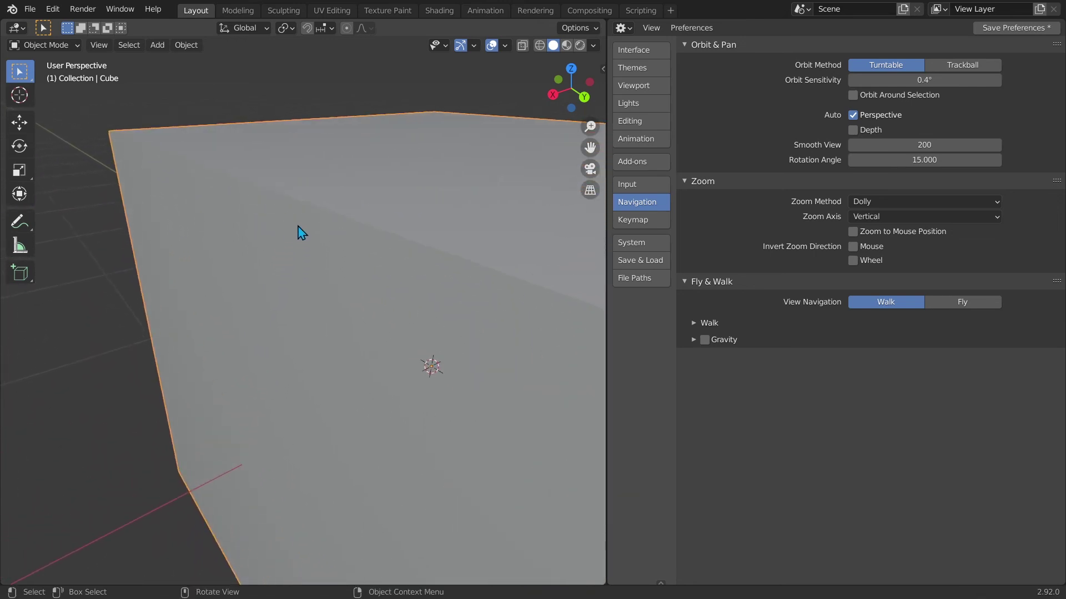
pyautogui.keyDown('shift'); pyautogui.moveTo(388, 228); pyautogui.dragTo(278, 260, button='middle'); pyautogui.keyUp('shift')
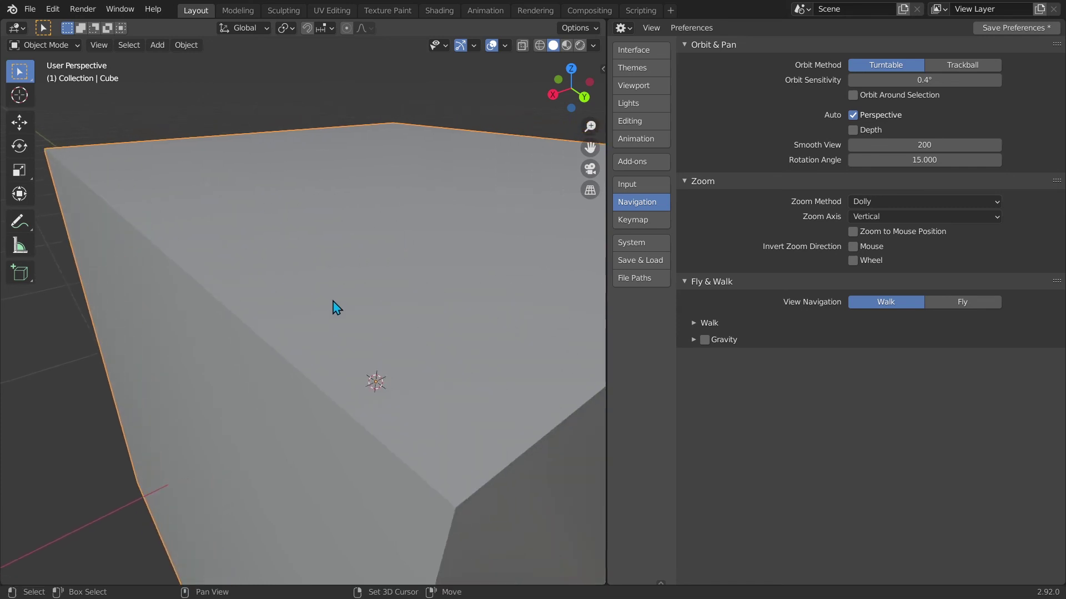
# Zoom and pan far away from the cube, and bring the whole scene back into view with Frame All
pyautogui.scroll(-8, 337, 307)
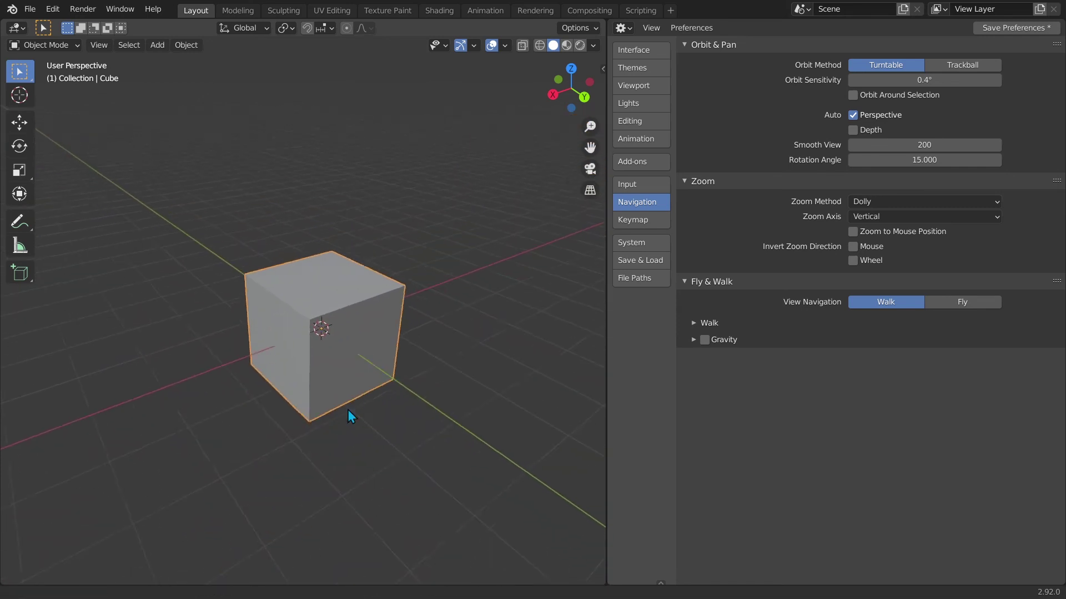
pyautogui.scroll(-10, 351, 416)
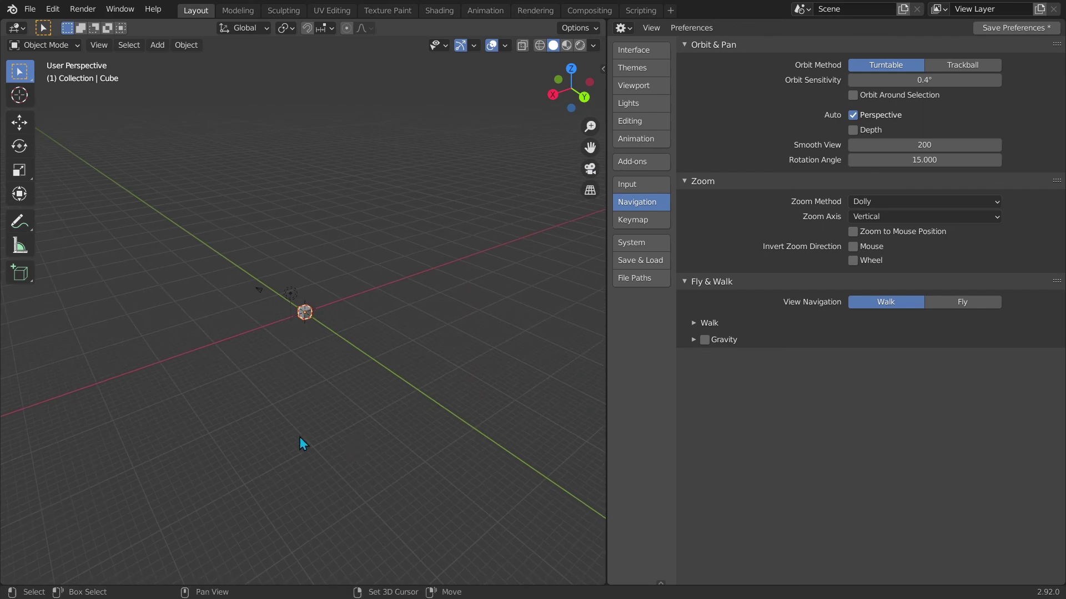
pyautogui.keyDown('shift'); pyautogui.moveTo(300, 438); pyautogui.dragTo(211, 400, button='middle'); pyautogui.keyUp('shift')
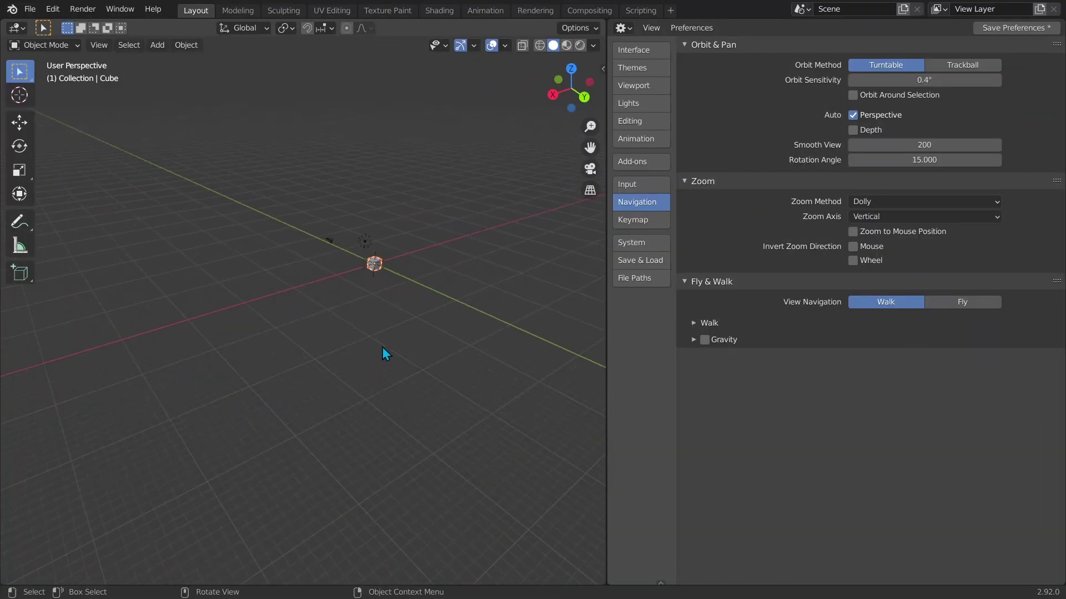
pyautogui.press('Home')
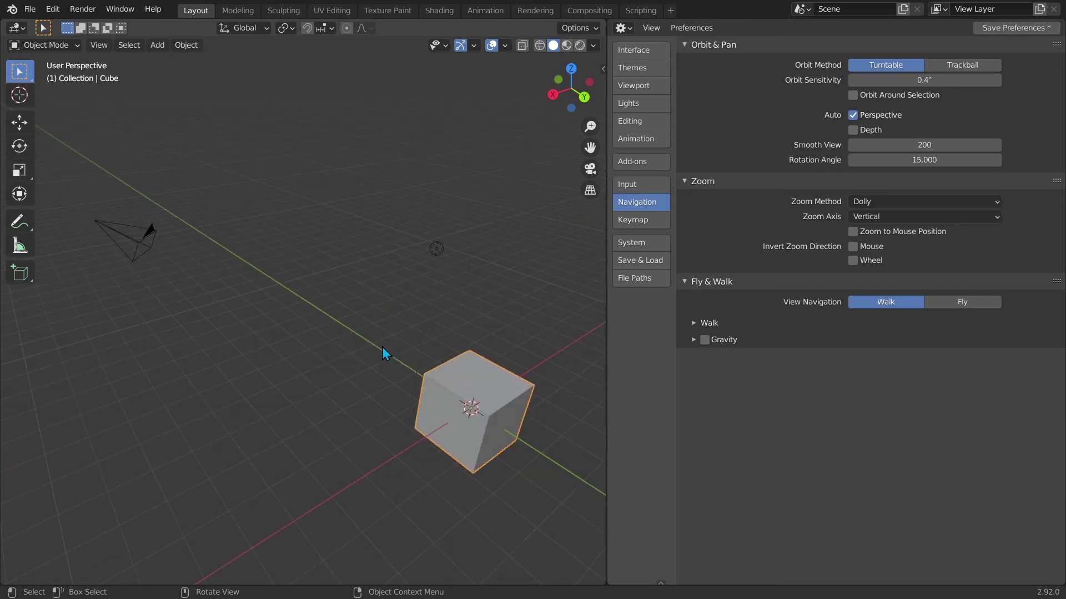
# Navigate far away from the scene objects, place the 3D cursor in the empty space and orbit there
pyautogui.scroll(-10, 381, 401)
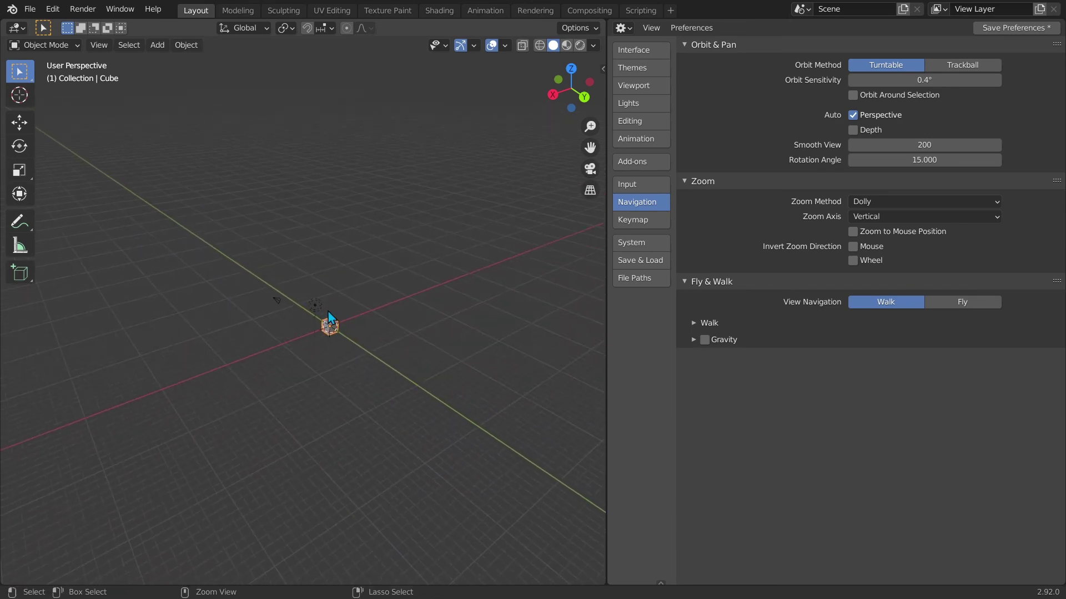
pyautogui.moveTo(271, 452)
pyautogui.mouseDown(button='middle')
pyautogui.moveTo(376, 366)
pyautogui.moveTo(373, 311)
pyautogui.moveTo(388, 383)
pyautogui.moveTo(372, 442)
pyautogui.moveTo(299, 398)
pyautogui.moveTo(471, 320)
pyautogui.mouseUp(button='middle')
pyautogui.keyDown('shift'); pyautogui.moveTo(447, 348); pyautogui.dragTo(258, 327, button='right'); pyautogui.keyUp('shift')
pyautogui.keyDown('shift'); pyautogui.moveTo(285, 372); pyautogui.dragTo(179, 259, button='right'); pyautogui.keyUp('shift')
pyautogui.keyDown('shift'); pyautogui.rightClick(464, 323); pyautogui.keyUp('shift')
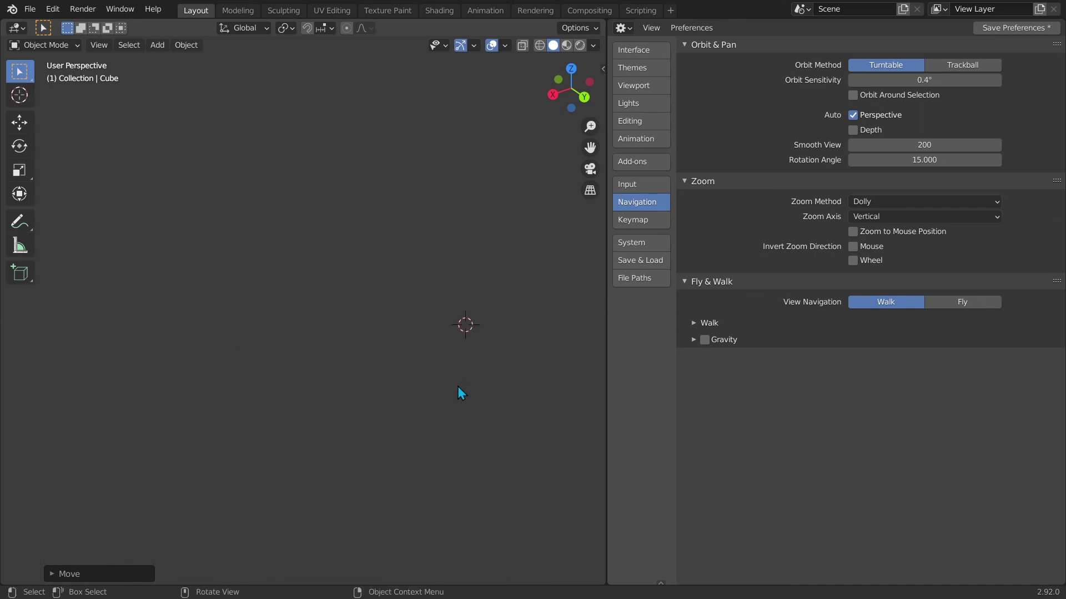
pyautogui.moveTo(433, 382)
pyautogui.mouseDown(button='middle')
pyautogui.moveTo(329, 363)
pyautogui.moveTo(329, 348)
pyautogui.moveTo(312, 343)
pyautogui.moveTo(316, 354)
pyautogui.mouseUp(button='middle')
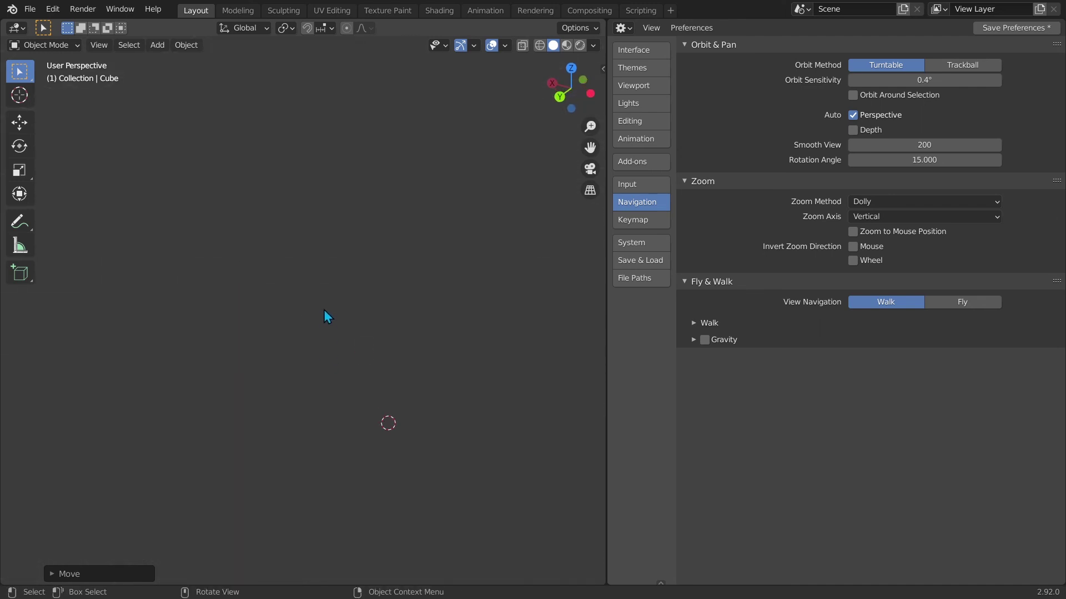
# Return to the cube with Frame Selected, navigate away from it again, and recover the view with Frame All
pyautogui.press('KP_Decimal')
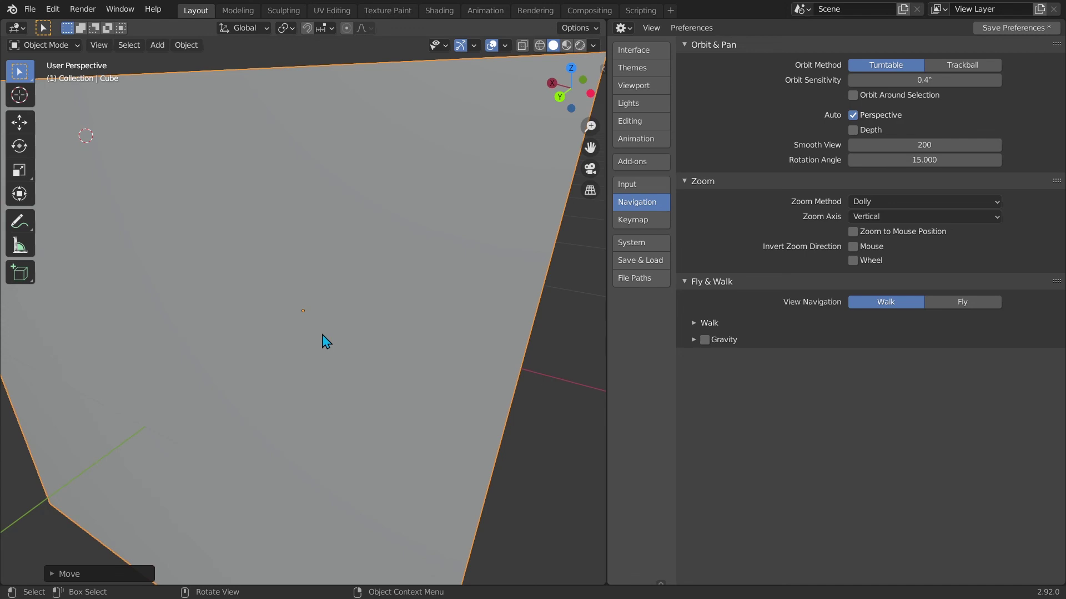
pyautogui.scroll(-5, 330, 356)
pyautogui.keyDown('shift'); pyautogui.moveTo(309, 292); pyautogui.dragTo(487, 275, button='middle'); pyautogui.keyUp('shift')
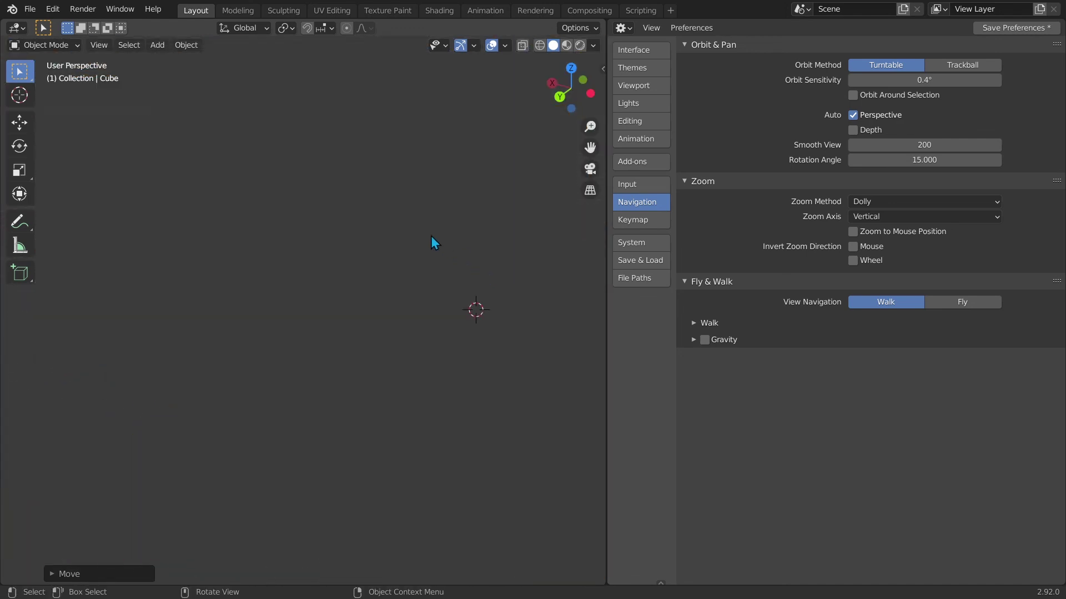
pyautogui.press('Home')
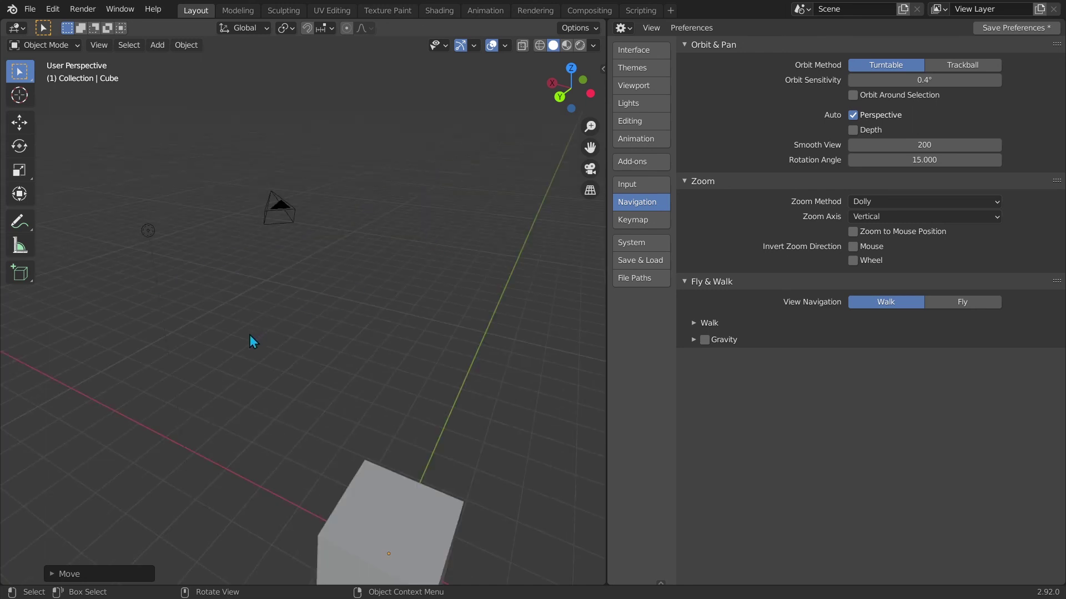
# Box-select the cube, the light and the camera, and delete them
pyautogui.moveTo(249, 335); pyautogui.dragTo(469, 353, button='middle')
pyautogui.press('b')
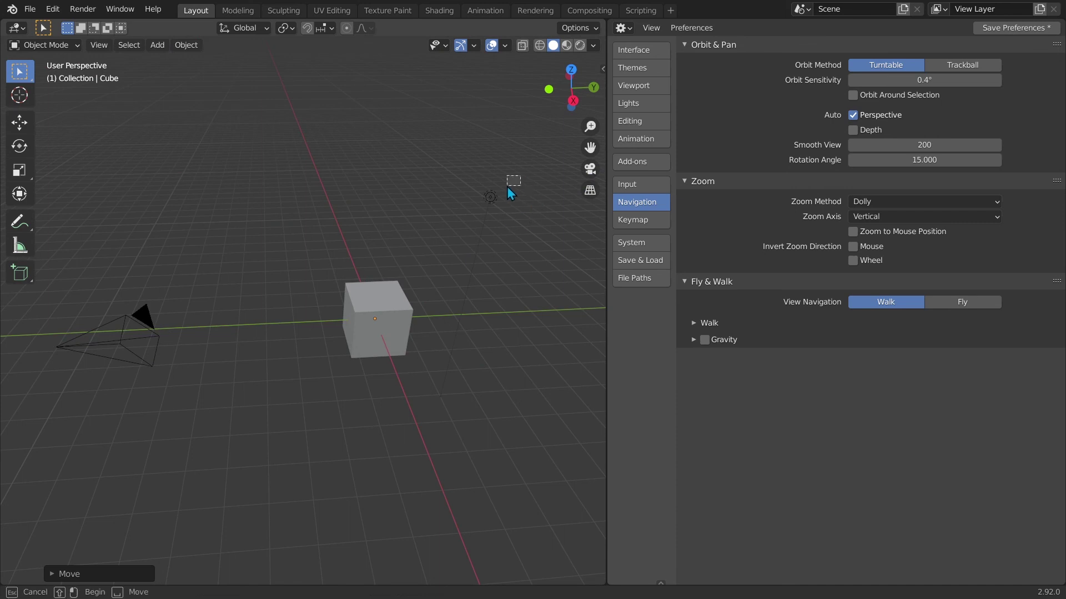
pyautogui.moveTo(521, 176); pyautogui.dragTo(76, 448)
pyautogui.press('Delete')
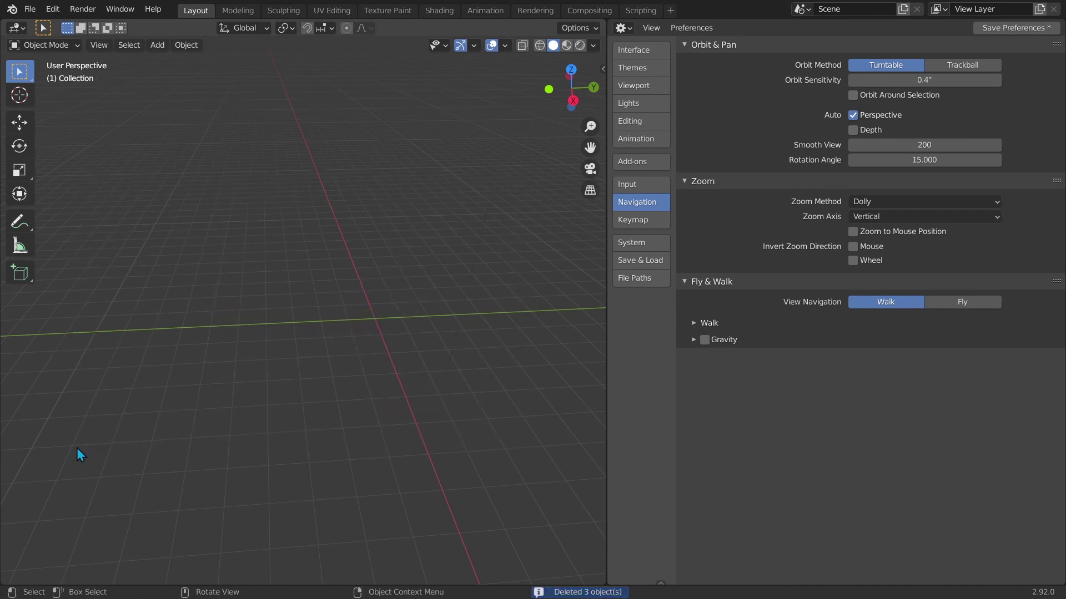
# Zoom through the emptied scene beyond the grid, and place the 3D cursor in the empty space
pyautogui.keyDown('ctrl'); pyautogui.moveTo(218, 512); pyautogui.dragTo(311, 522, button='middle'); pyautogui.keyUp('ctrl')
pyautogui.keyDown('ctrl'); pyautogui.moveTo(356, 167); pyautogui.dragTo(33, 205, button='middle'); pyautogui.keyUp('ctrl')
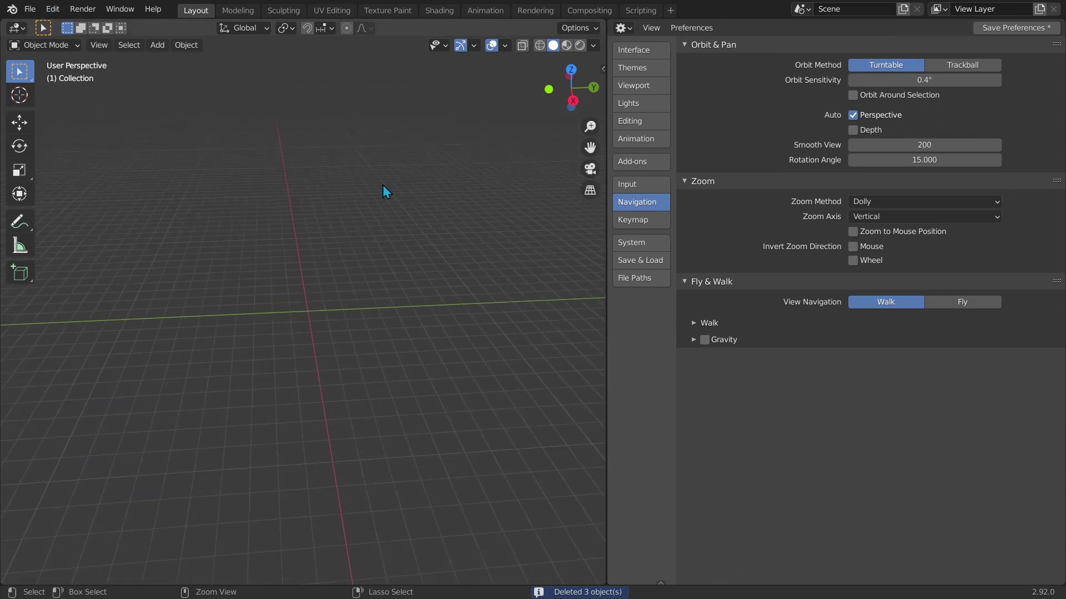
pyautogui.keyDown('ctrl'); pyautogui.moveTo(382, 186); pyautogui.dragTo(266, 127, button='middle'); pyautogui.keyUp('ctrl')
pyautogui.keyDown('shift'); pyautogui.moveTo(484, 317); pyautogui.dragTo(522, 406, button='right'); pyautogui.keyUp('shift')
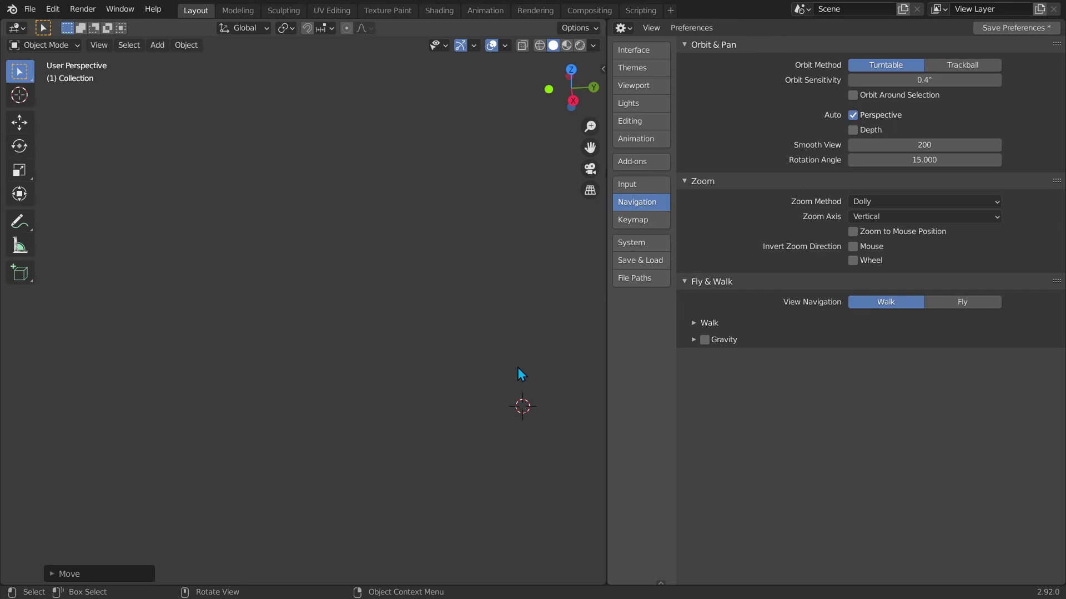
# Start a new file without saving the changes to untitled.blend
pyautogui.click(30, 9)
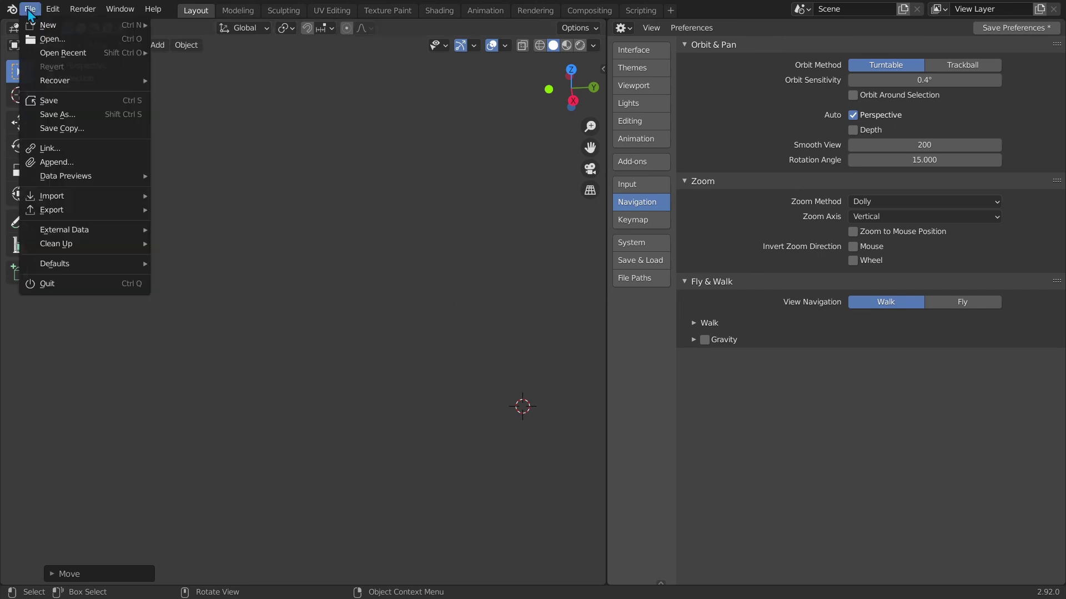
pyautogui.moveTo(36, 26)
pyautogui.click(198, 25)
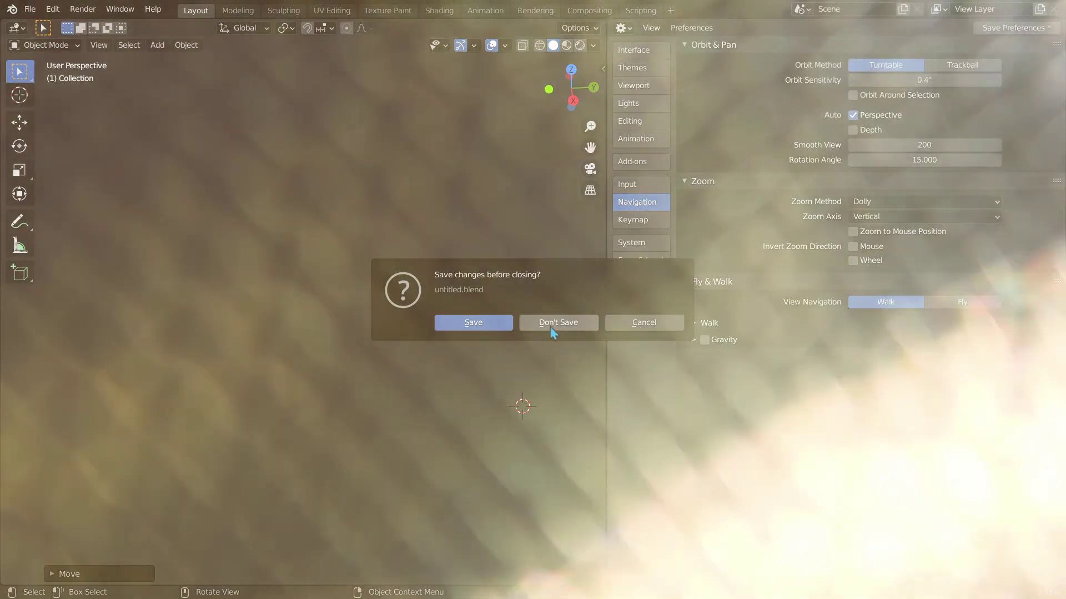
pyautogui.click(551, 327)
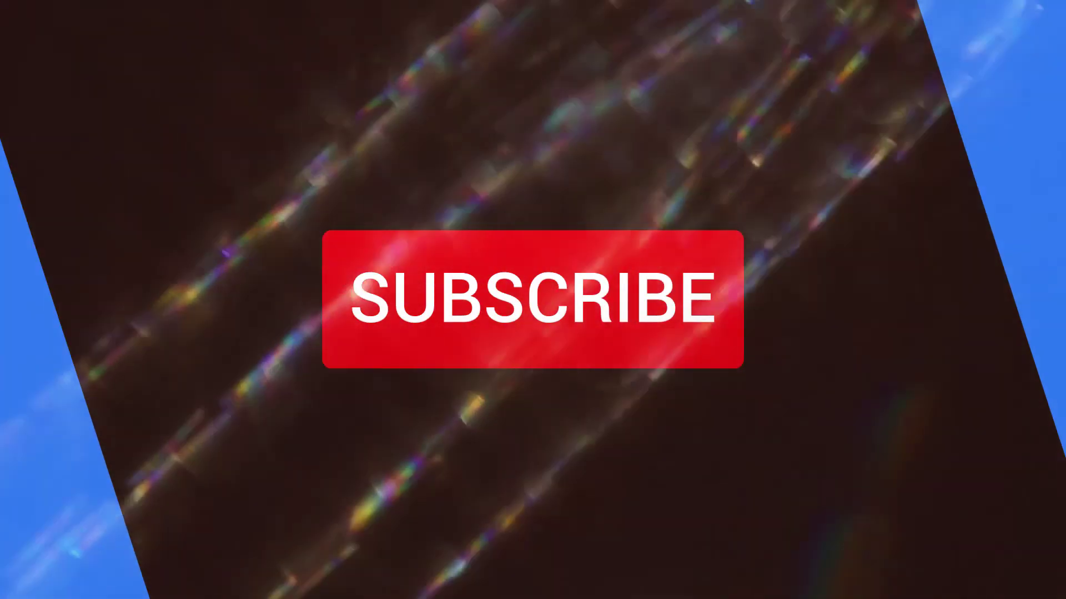